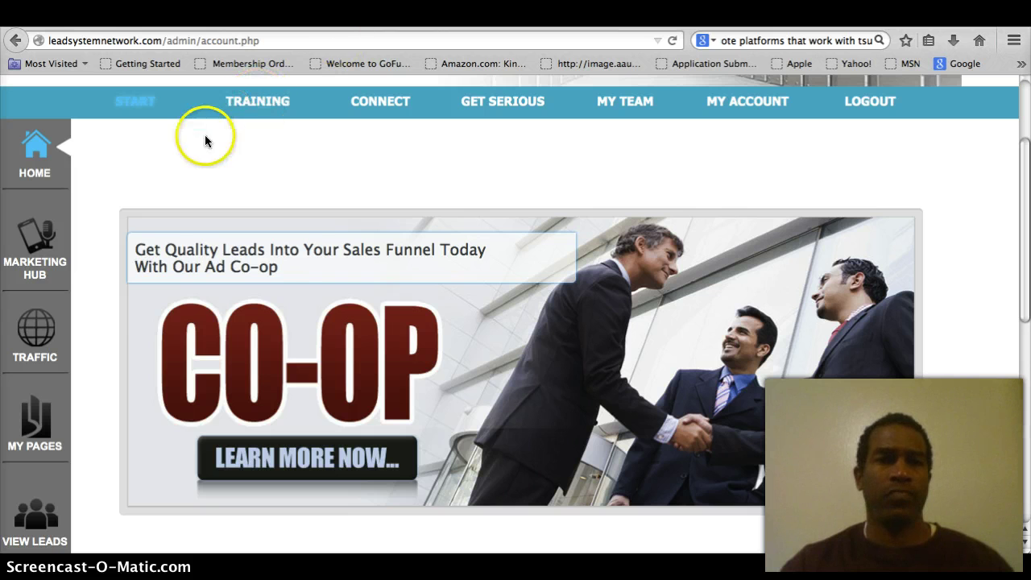
# Go to the Marketing Hub from the sidebar and scroll down to its Respond Tools section
pyautogui.click(33, 246)
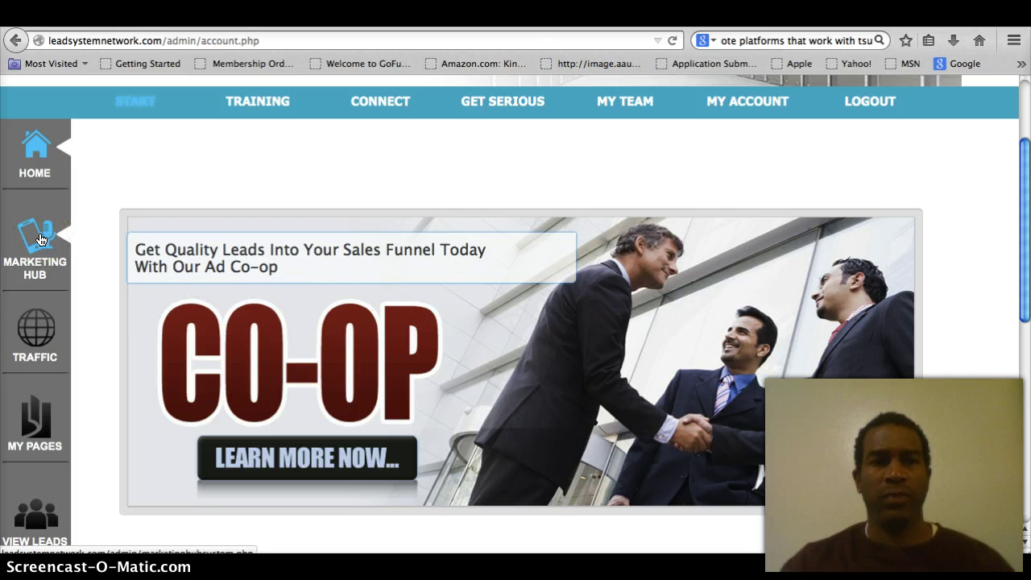
pyautogui.click(38, 239)
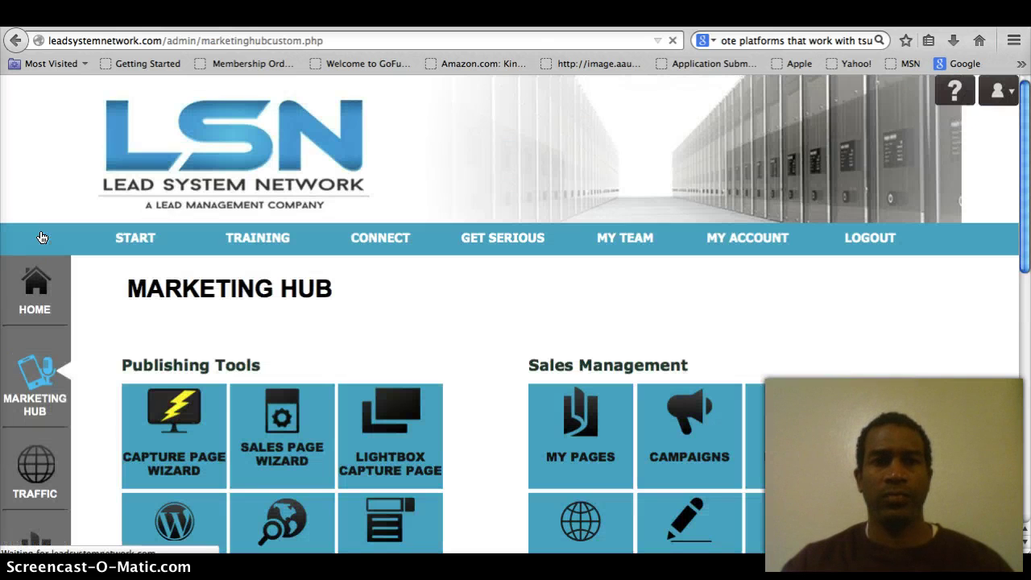
pyautogui.scroll(-5, 414, 232)
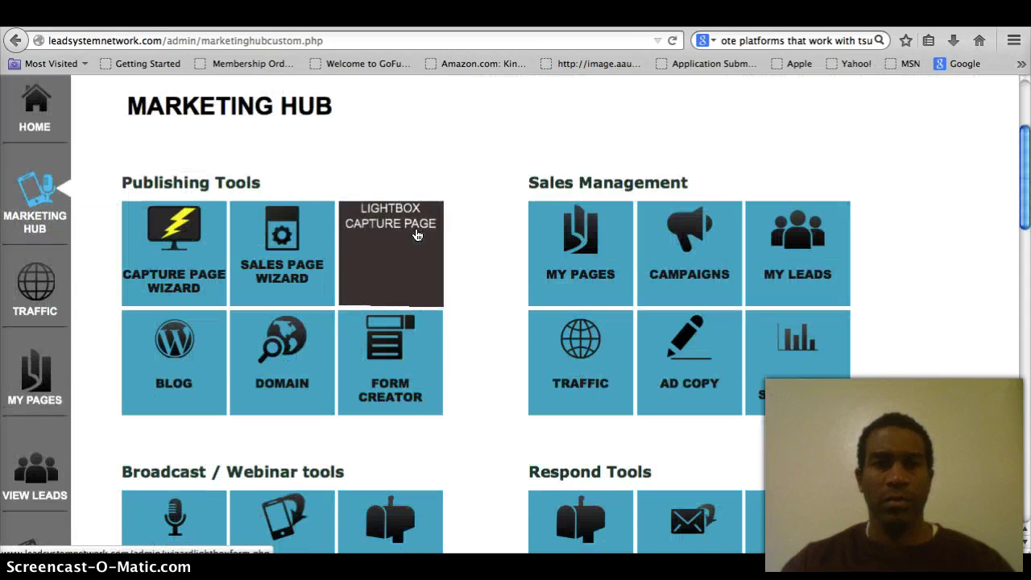
pyautogui.scroll(-1, 490, 233)
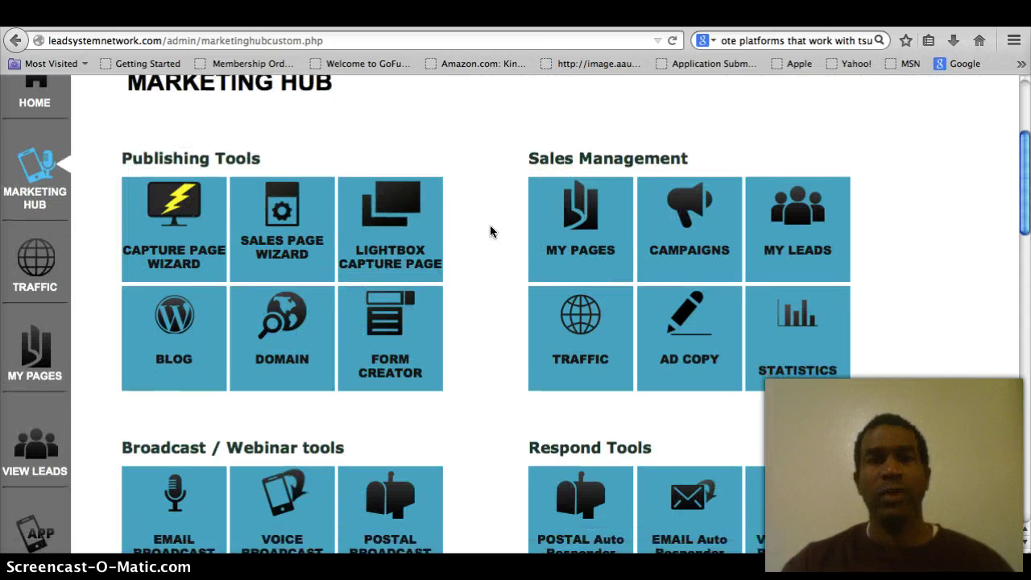
pyautogui.scroll(-2, 490, 232)
pyautogui.scroll(1, 489, 232)
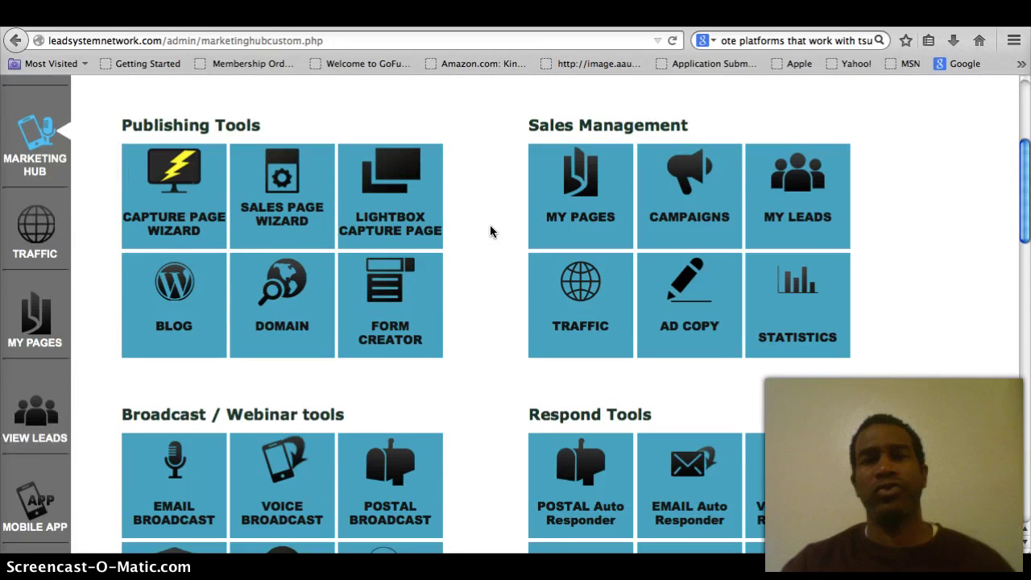
pyautogui.scroll(-2, 490, 232)
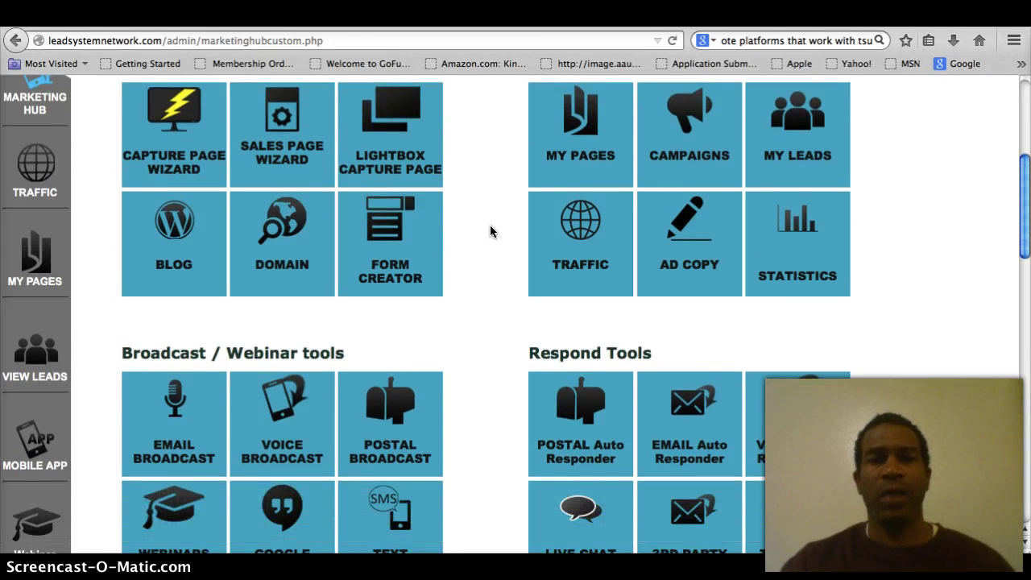
pyautogui.scroll(-1, 489, 232)
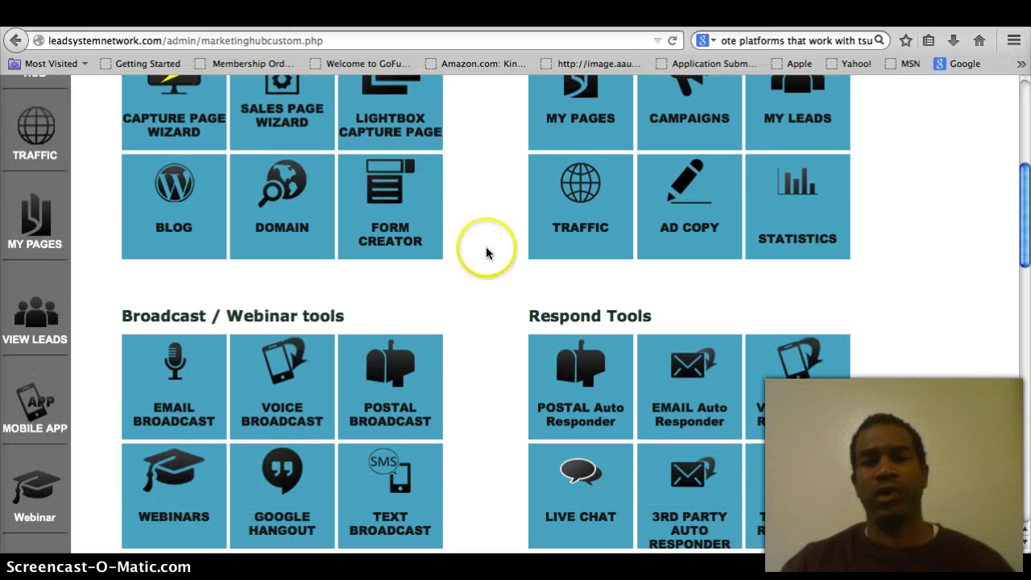
pyautogui.scroll(-3, 485, 295)
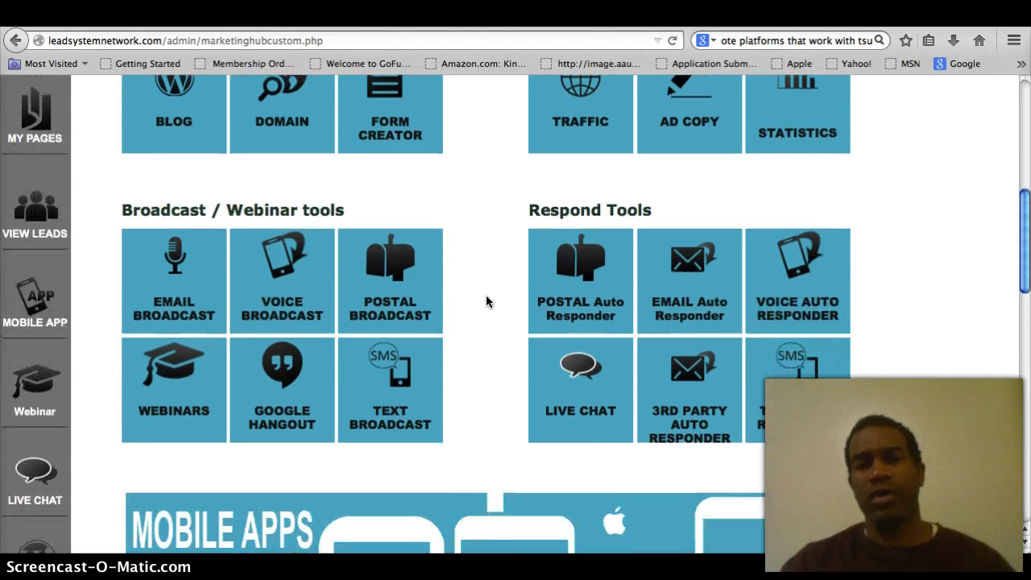
pyautogui.scroll(3, 486, 301)
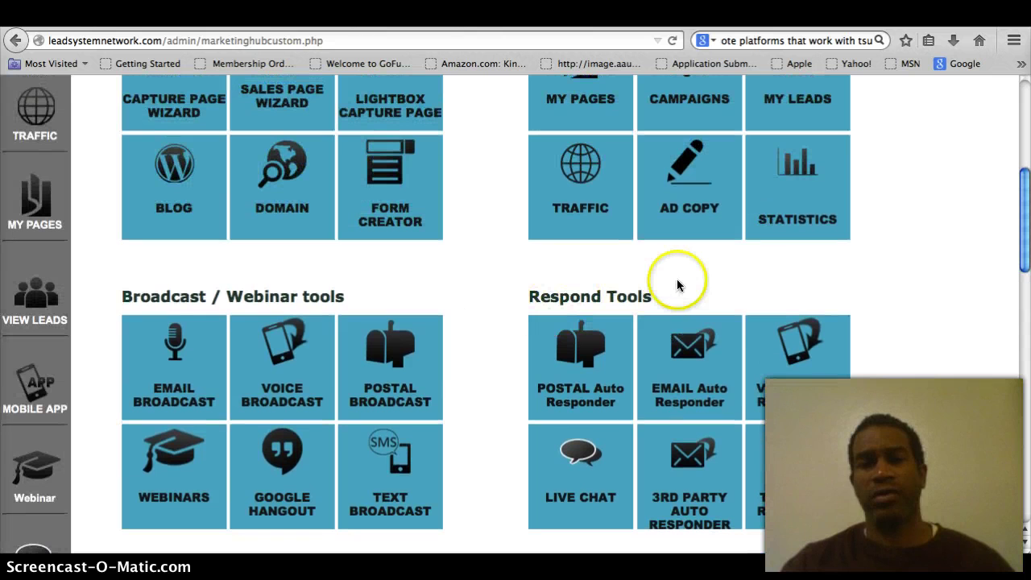
# Open the EMAIL Auto Responder tool and scroll through the Manage Autoresponses table
pyautogui.click(691, 358)
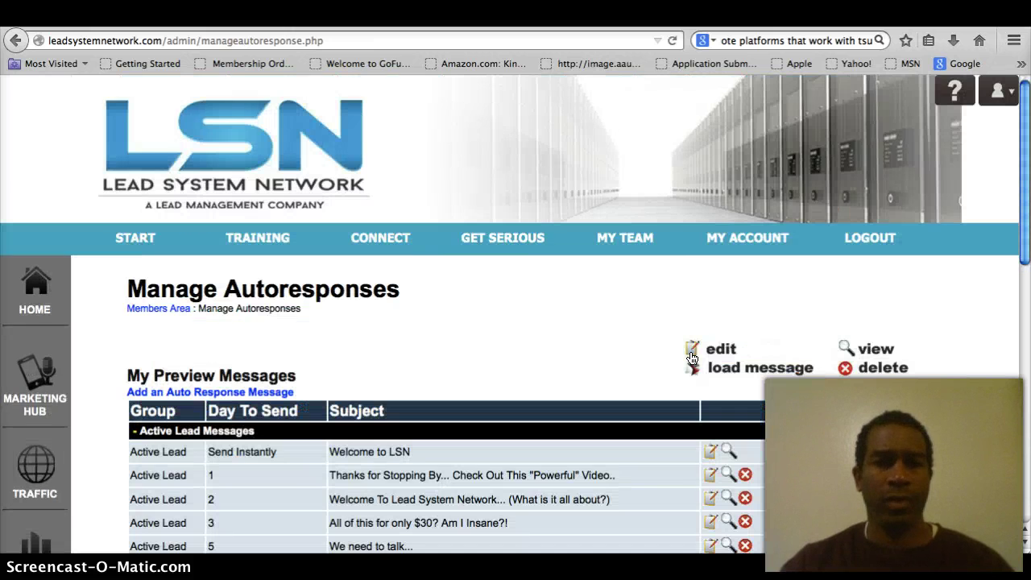
pyautogui.click(669, 320)
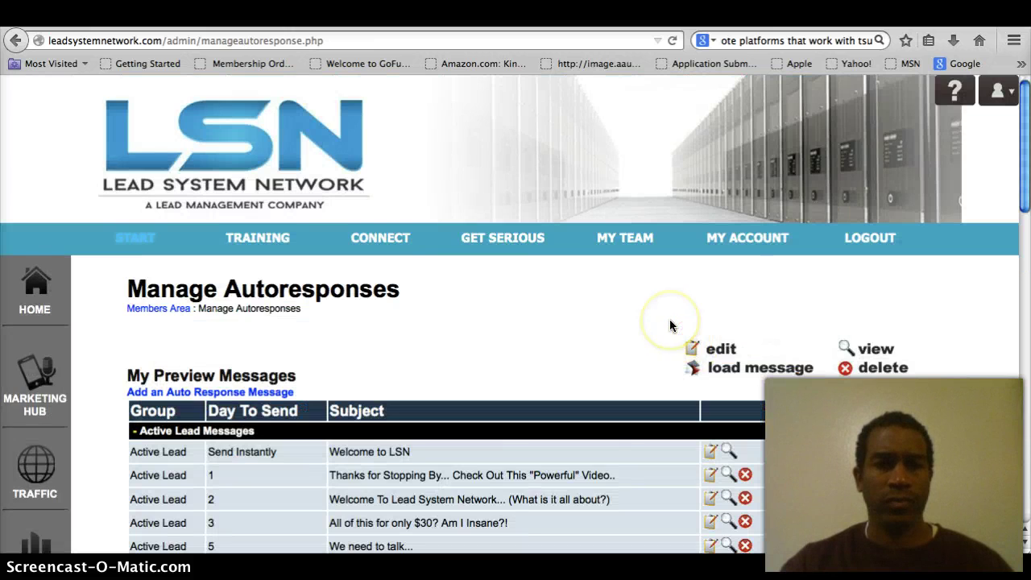
pyautogui.scroll(-3, 669, 319)
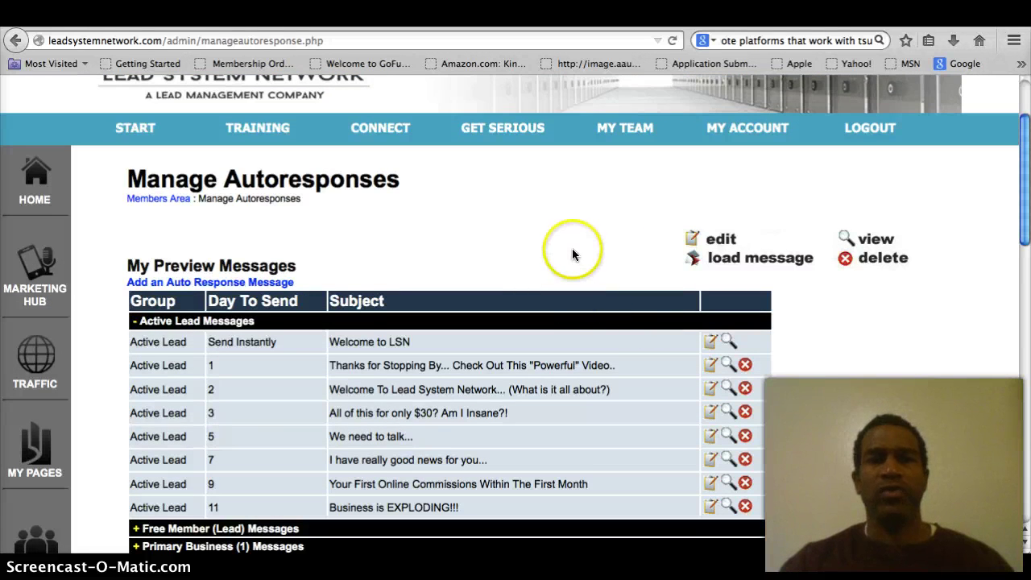
pyautogui.scroll(-1, 574, 229)
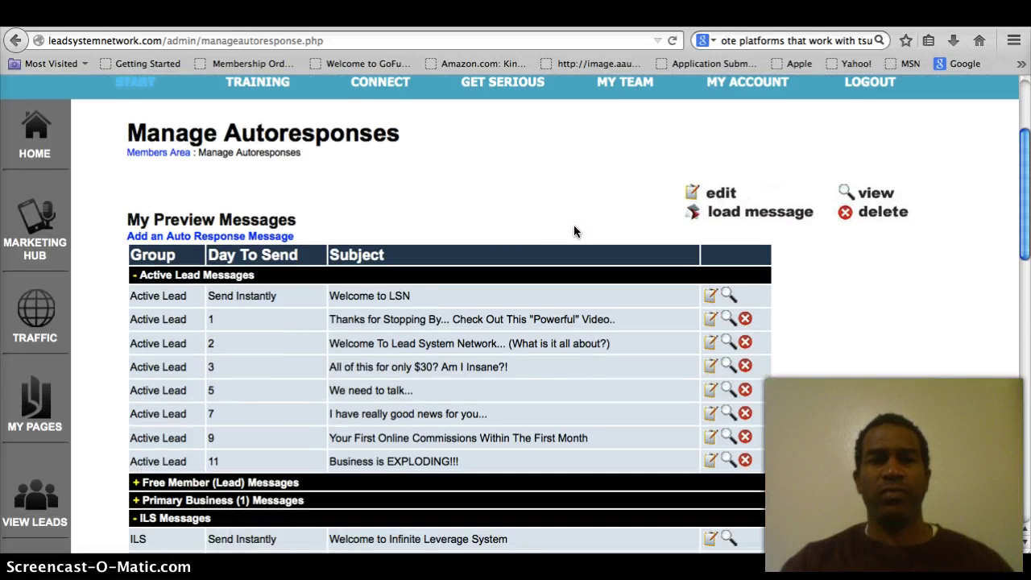
pyautogui.scroll(-1, 553, 175)
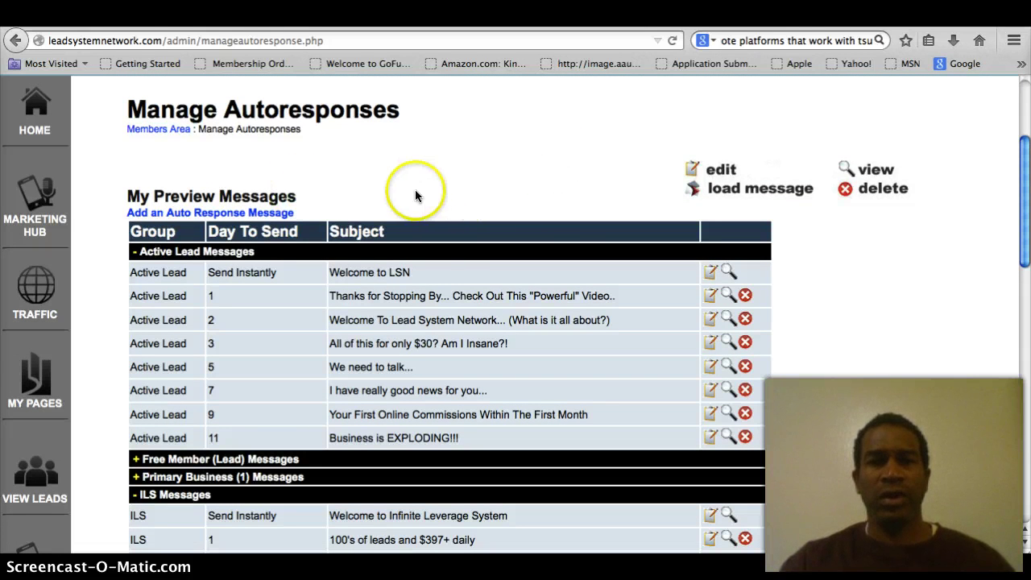
pyautogui.scroll(-1, 537, 166)
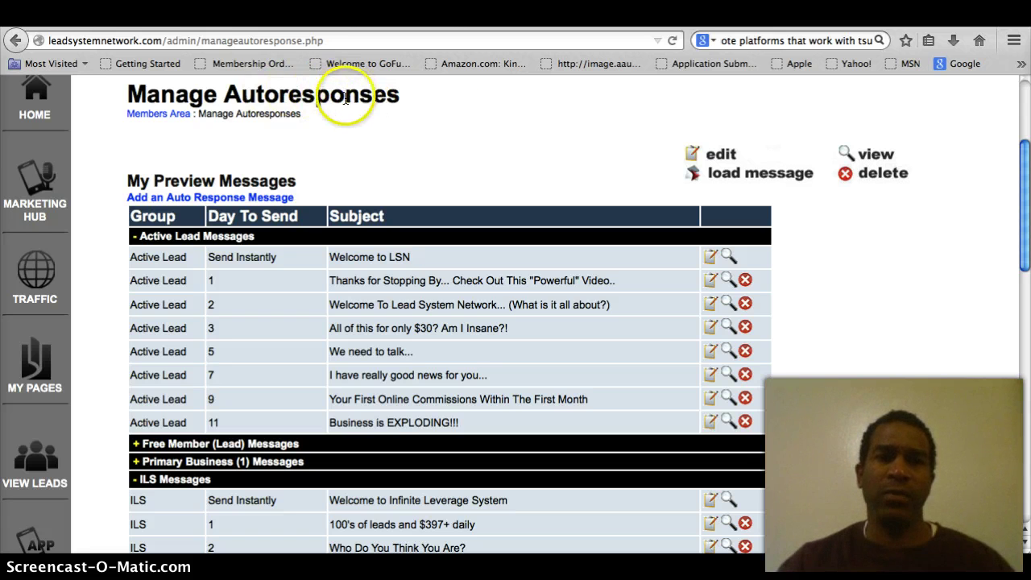
# Start adding a new autoresponse message and look over the Add Autoresponder form
pyautogui.click(216, 201)
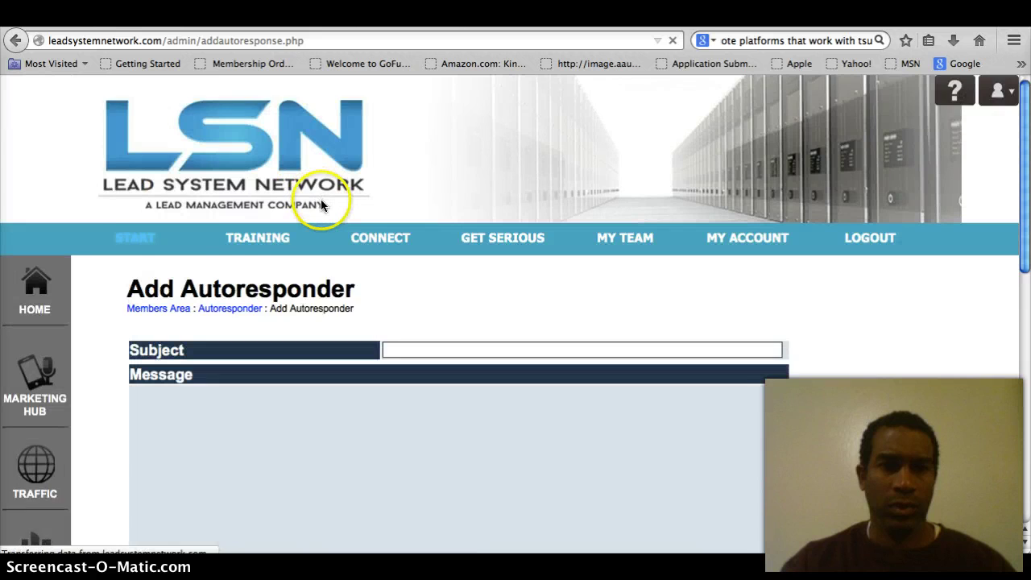
pyautogui.scroll(-1, 660, 258)
pyautogui.scroll(-3, 660, 258)
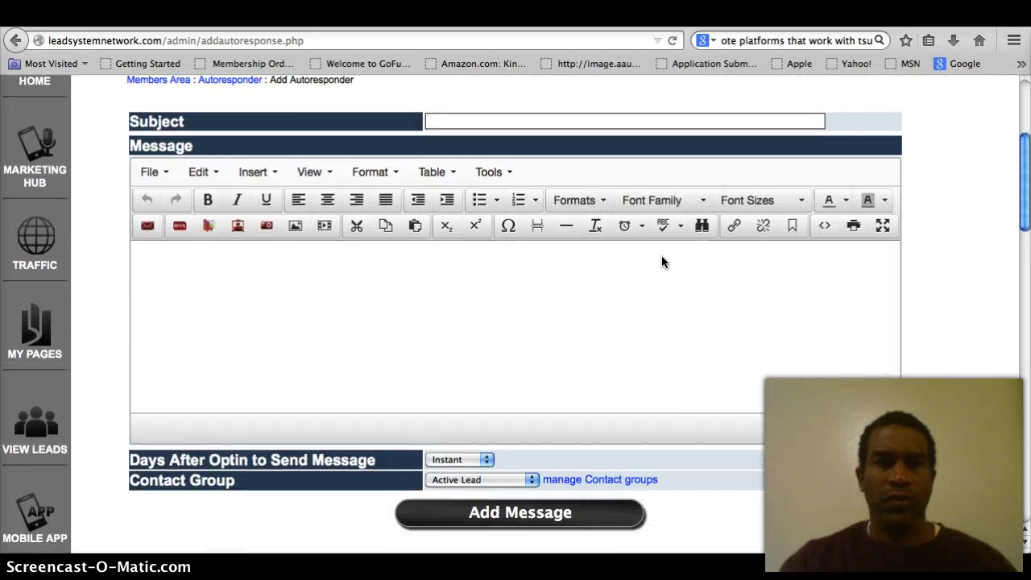
pyautogui.scroll(1, 662, 256)
pyautogui.scroll(2, 661, 255)
pyautogui.scroll(-1, 662, 256)
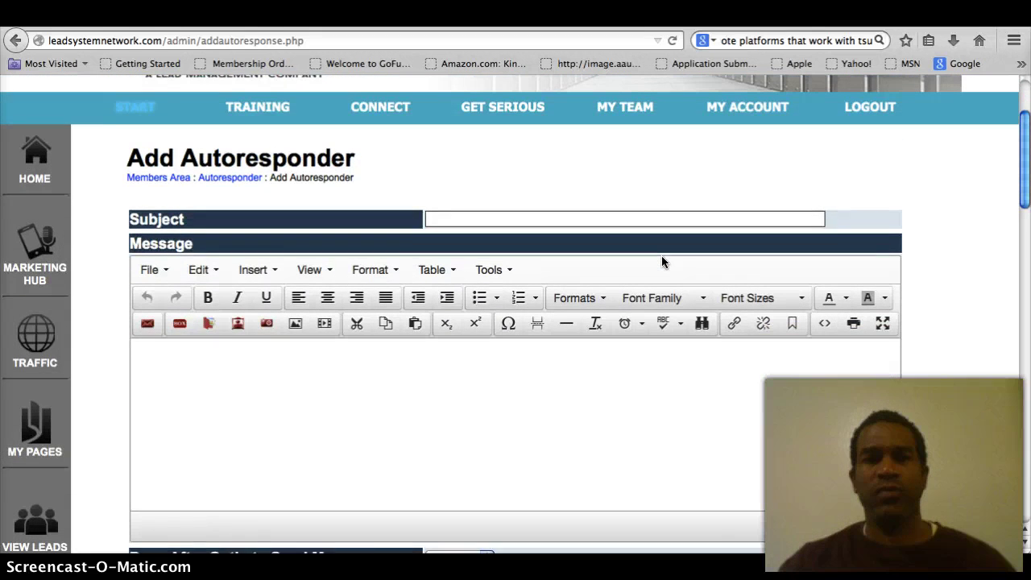
# Enter the subject as the presenter's name followed by 'Email Training'
pyautogui.click(538, 211)
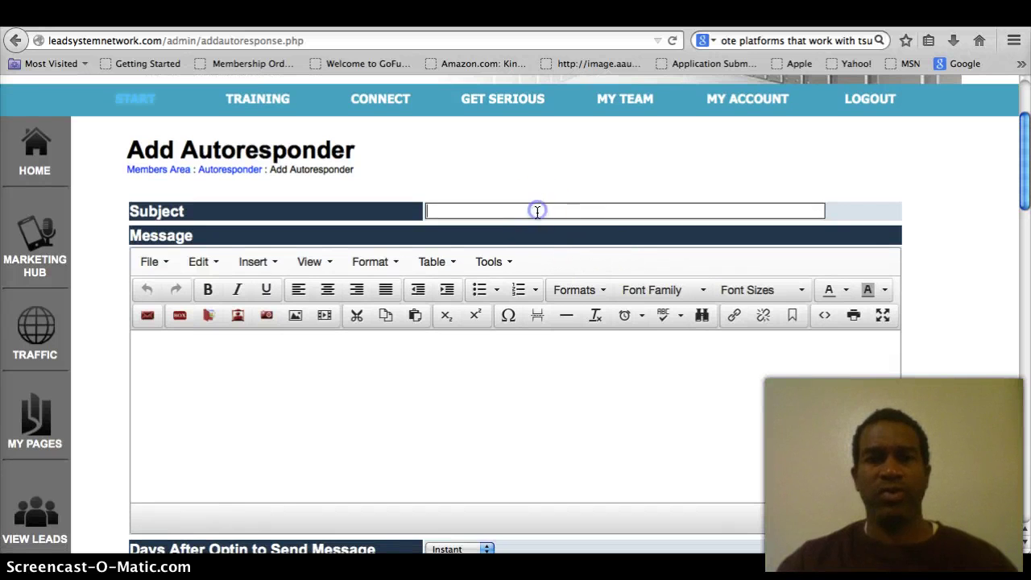
pyautogui.write('T')
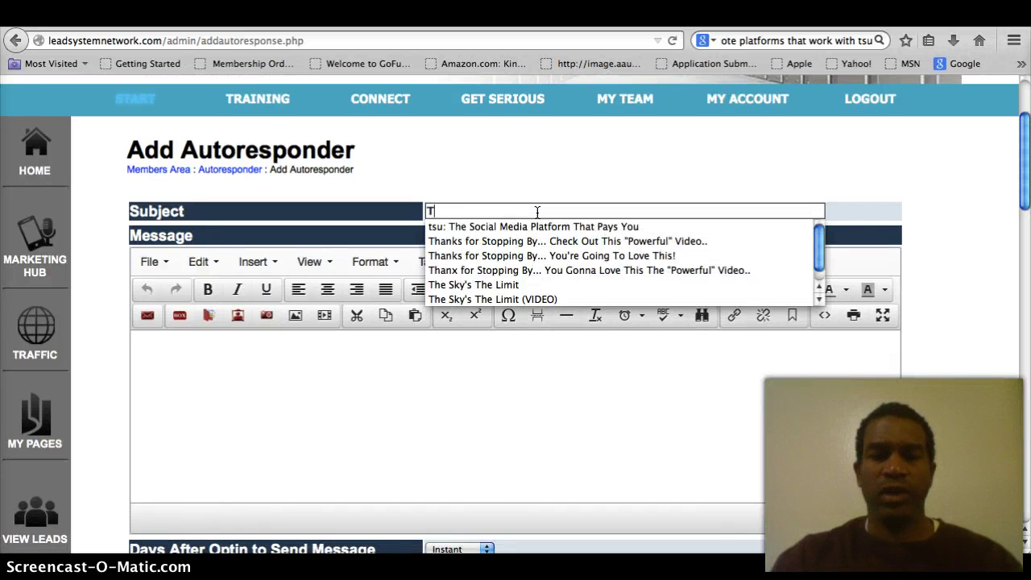
pyautogui.write("roy'")
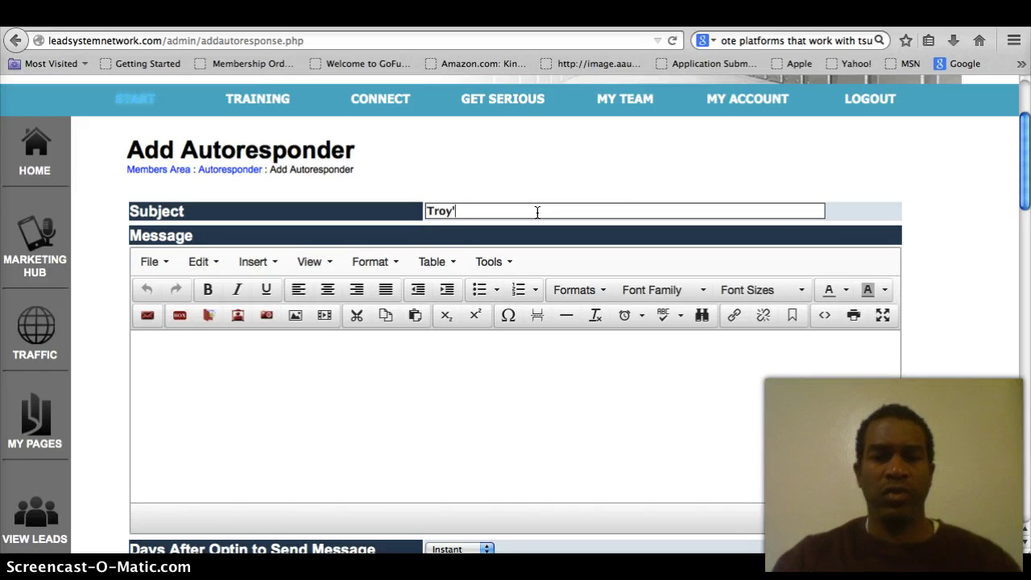
pyautogui.write('s E')
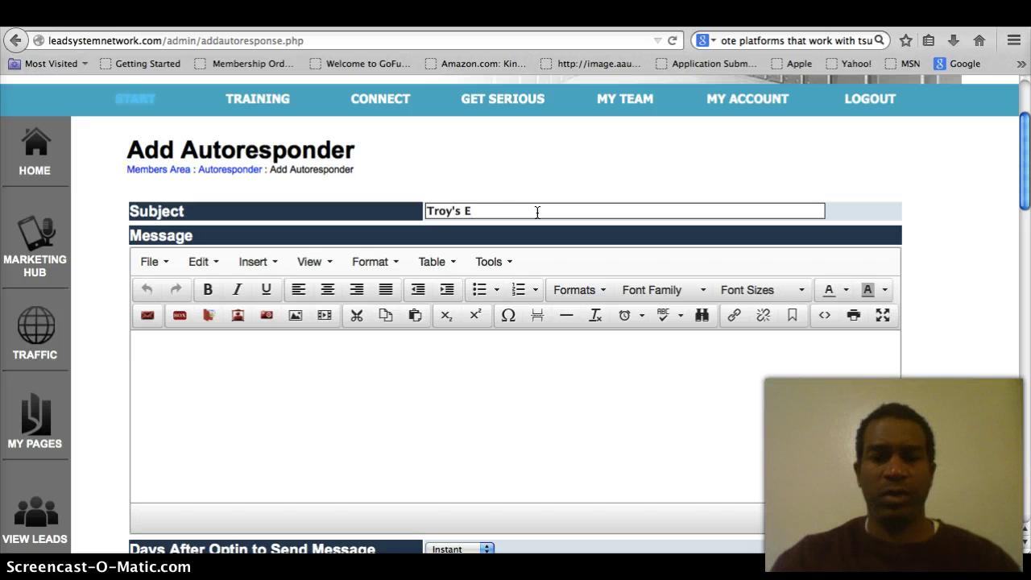
pyautogui.write('mail Tra')
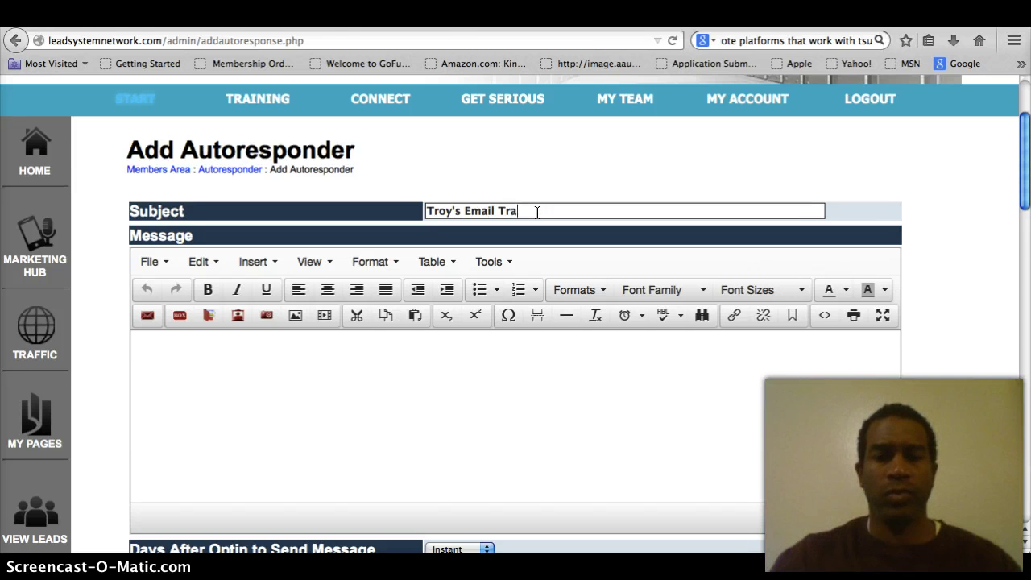
pyautogui.write('ining')
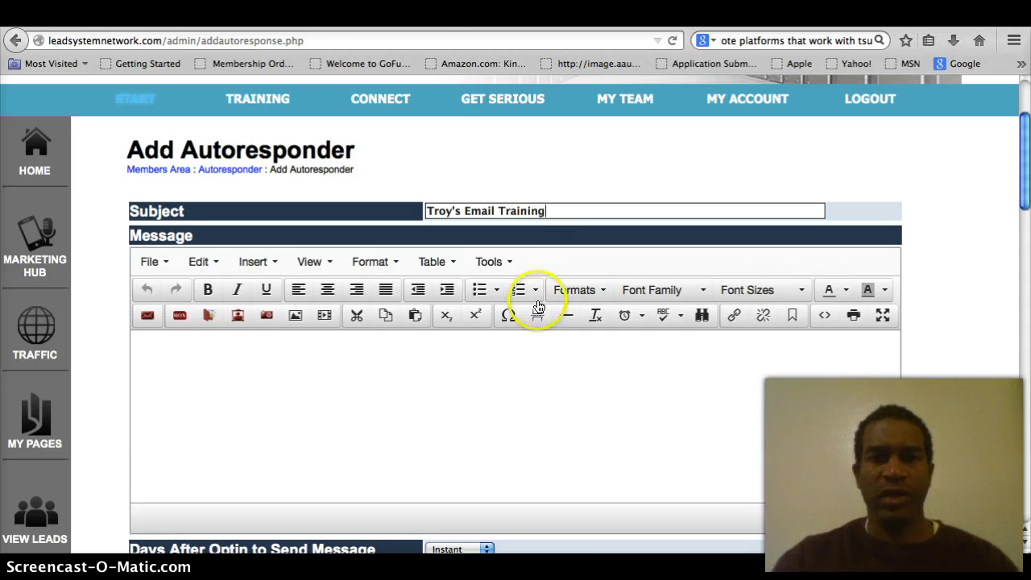
pyautogui.scroll(-2, 542, 343)
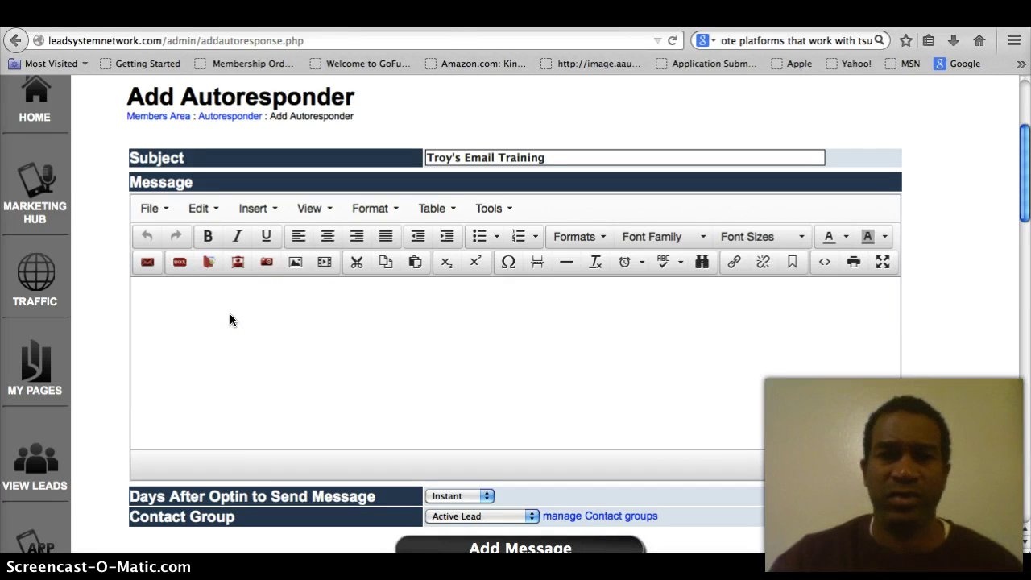
pyautogui.click(183, 303)
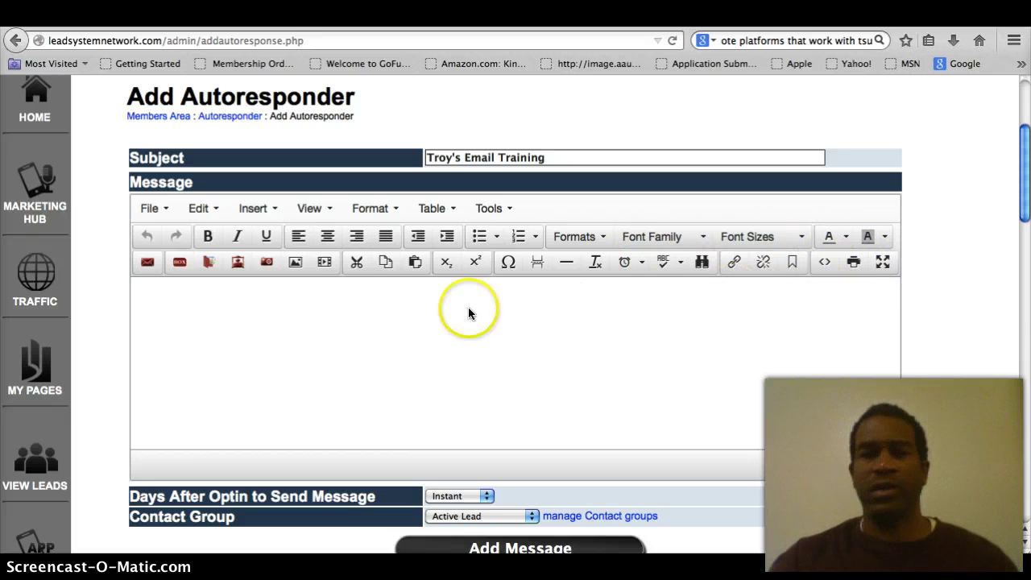
# Type 'Guys, This is too easy.' in the body, then begin 'You may want to get involved with'
pyautogui.click(161, 305)
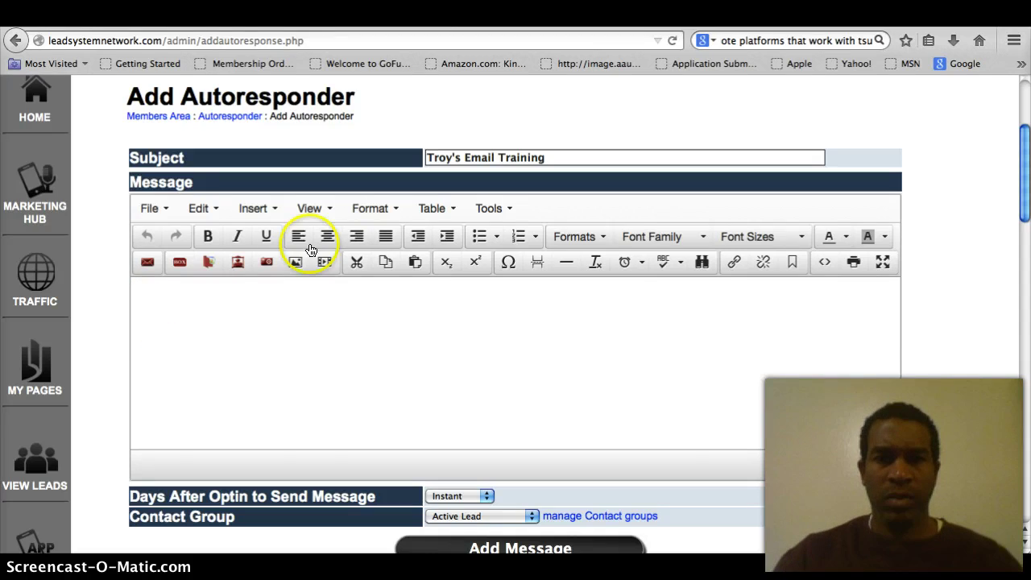
pyautogui.click(265, 294)
pyautogui.write('Guys ')
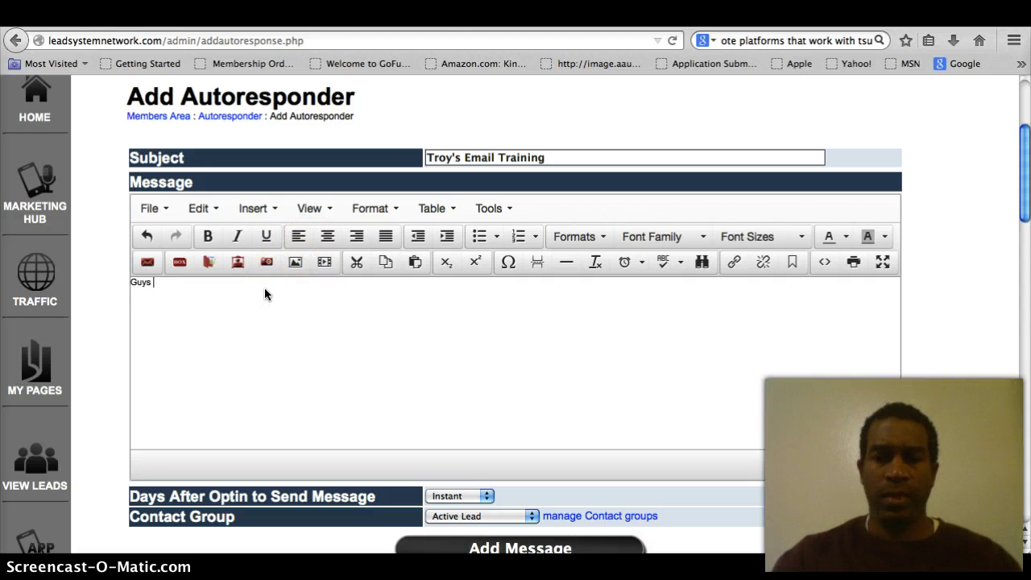
pyautogui.write(', I')
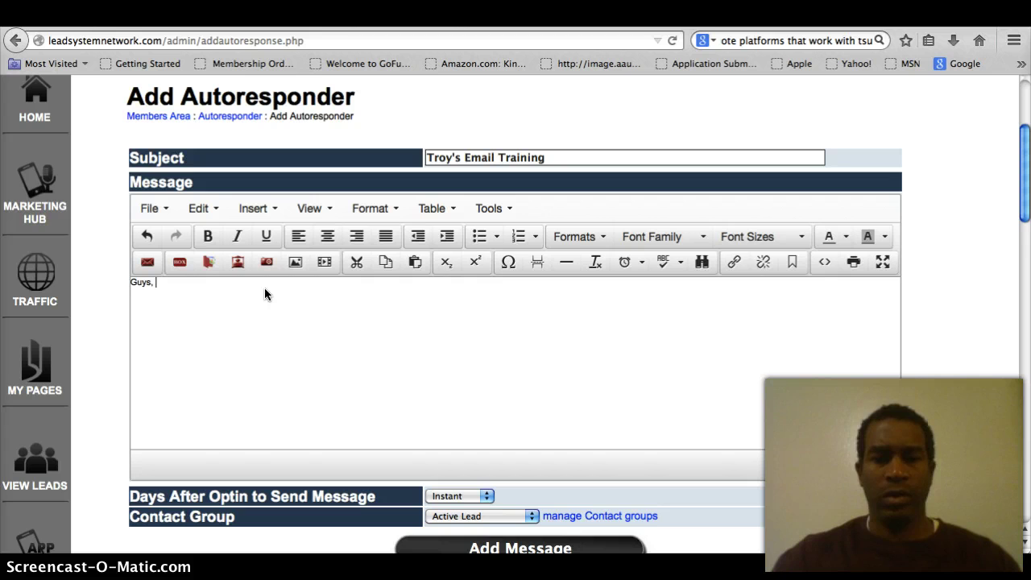
pyautogui.press('BackSpace')
pyautogui.press('BackSpace')
pyautogui.press('BackSpace')
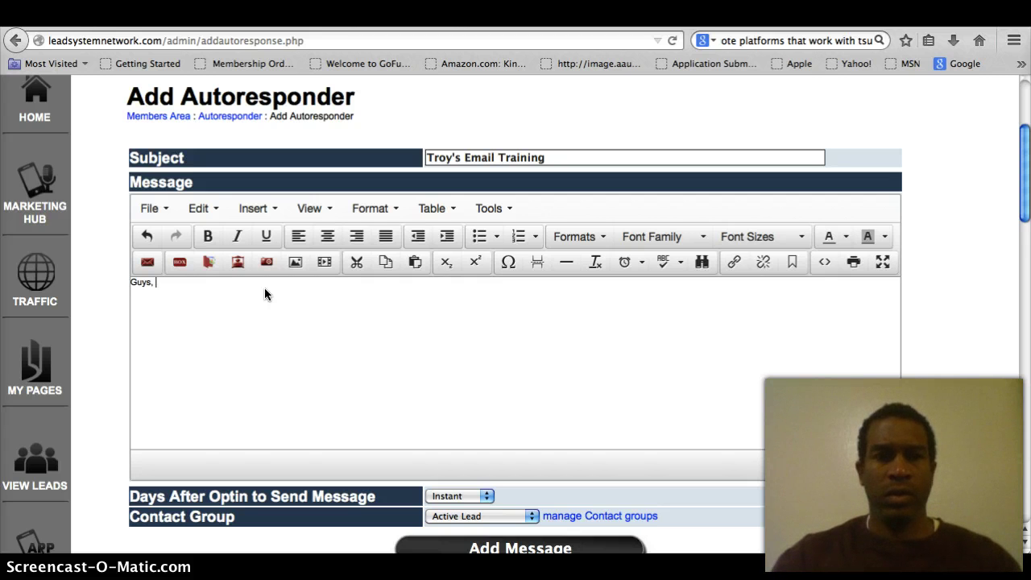
pyautogui.write('This')
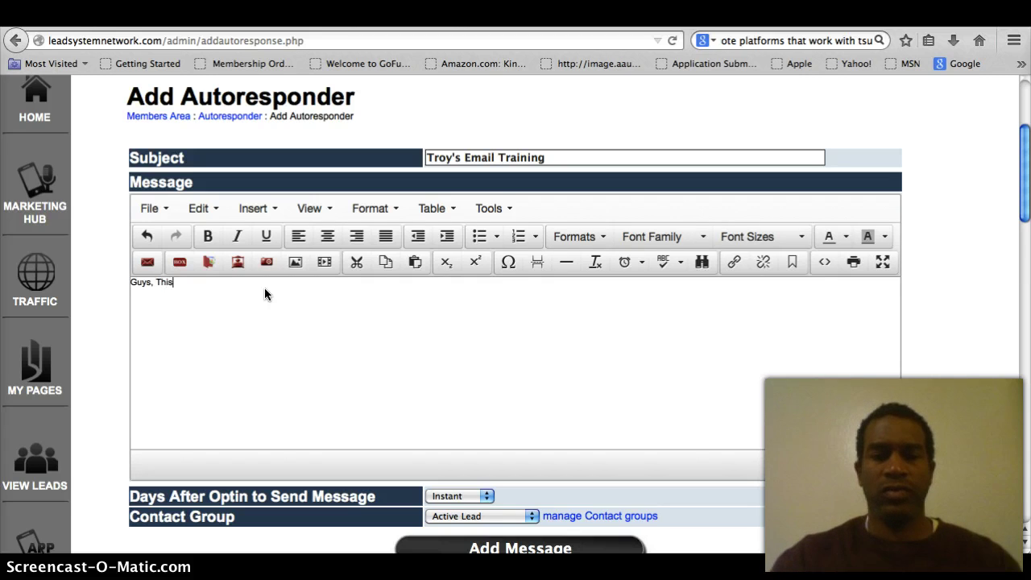
pyautogui.write(' is too e')
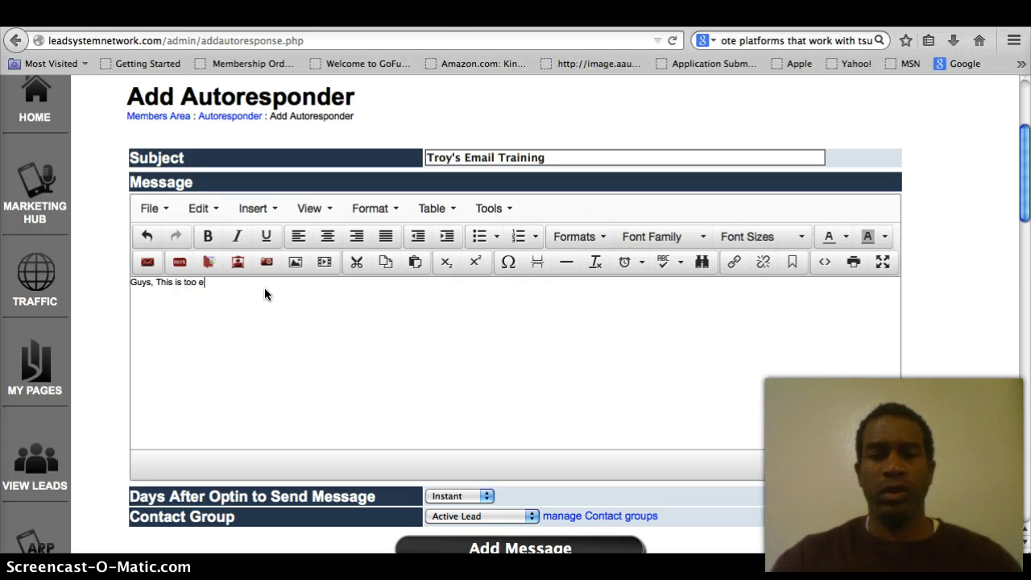
pyautogui.write('asy.')
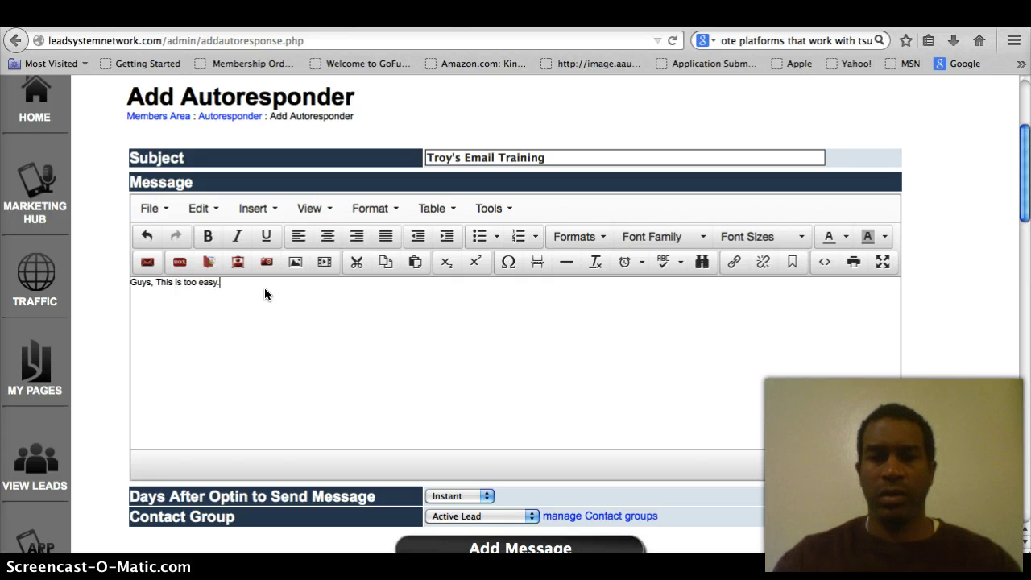
pyautogui.press('Return')
pyautogui.write('Yo')
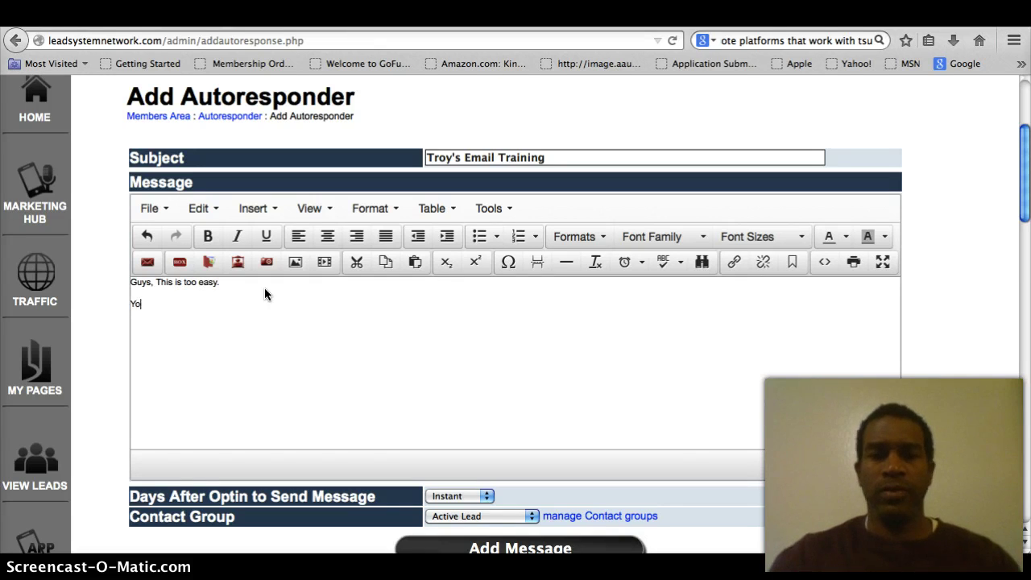
pyautogui.write('u may want to')
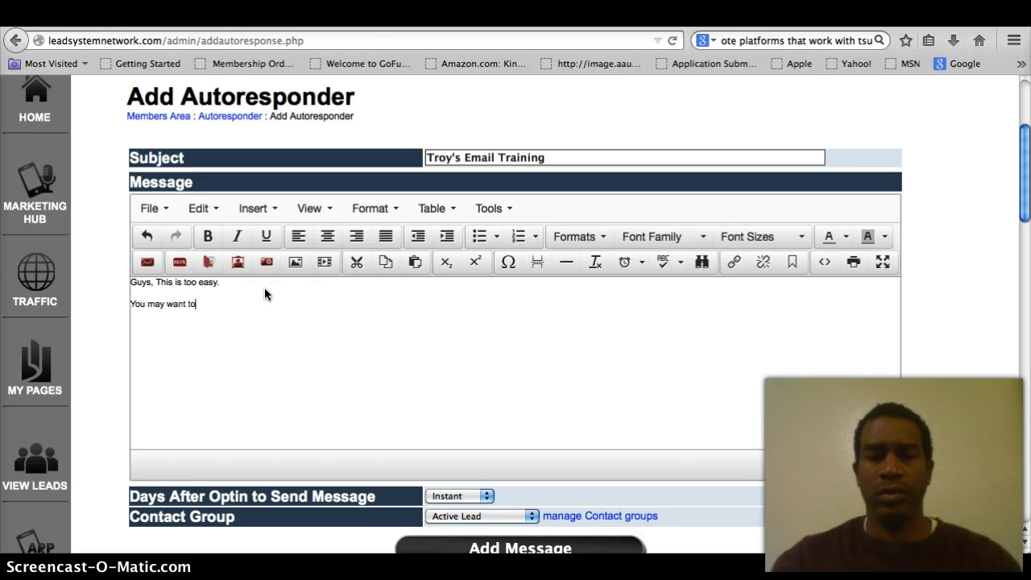
pyautogui.write(' get inv')
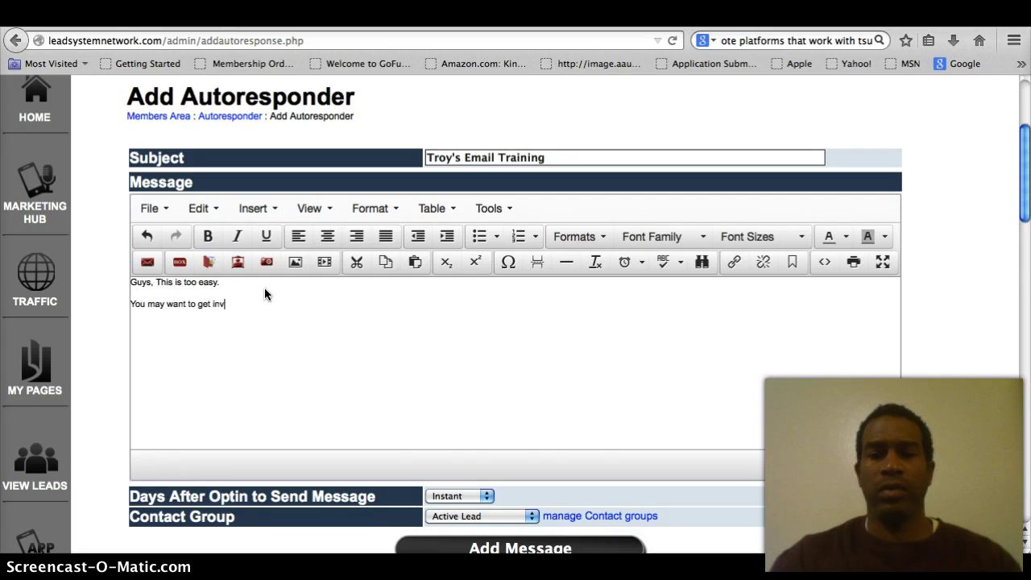
pyautogui.write('olved with LSN ASAP')
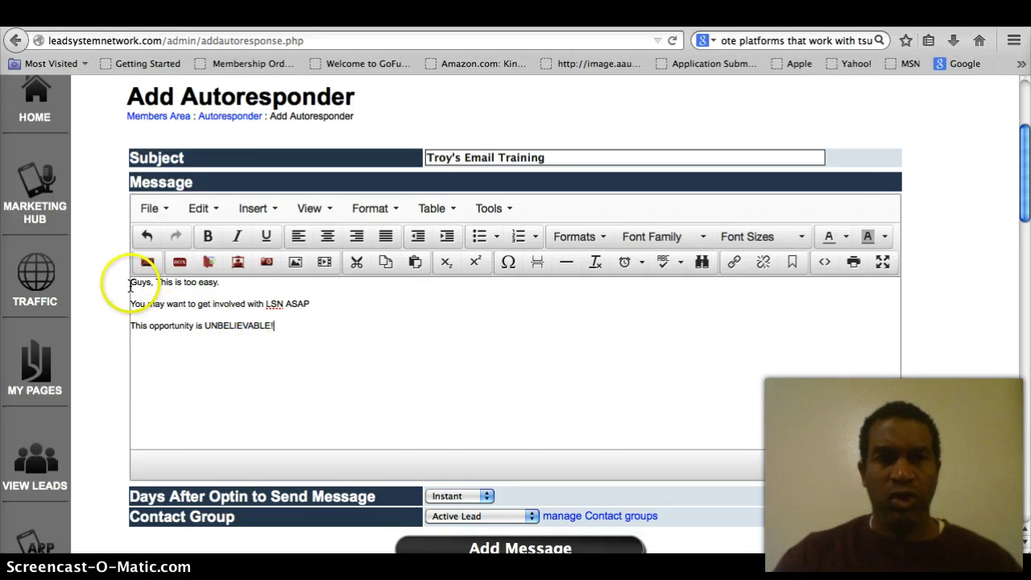
# Set all three message lines to 24pt font size
pyautogui.moveTo(131, 284); pyautogui.dragTo(259, 342)
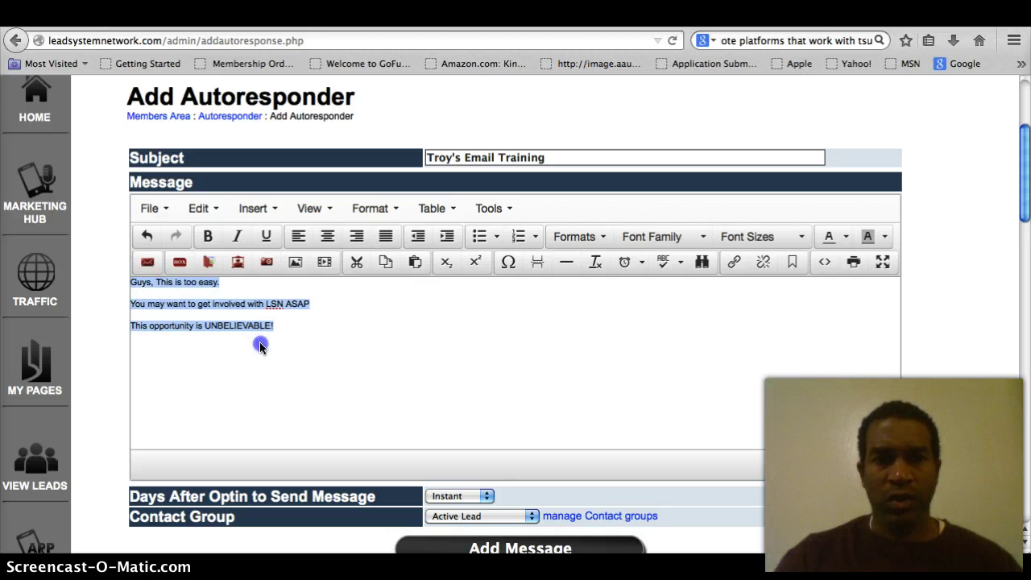
pyautogui.click(798, 236)
pyautogui.click(764, 465)
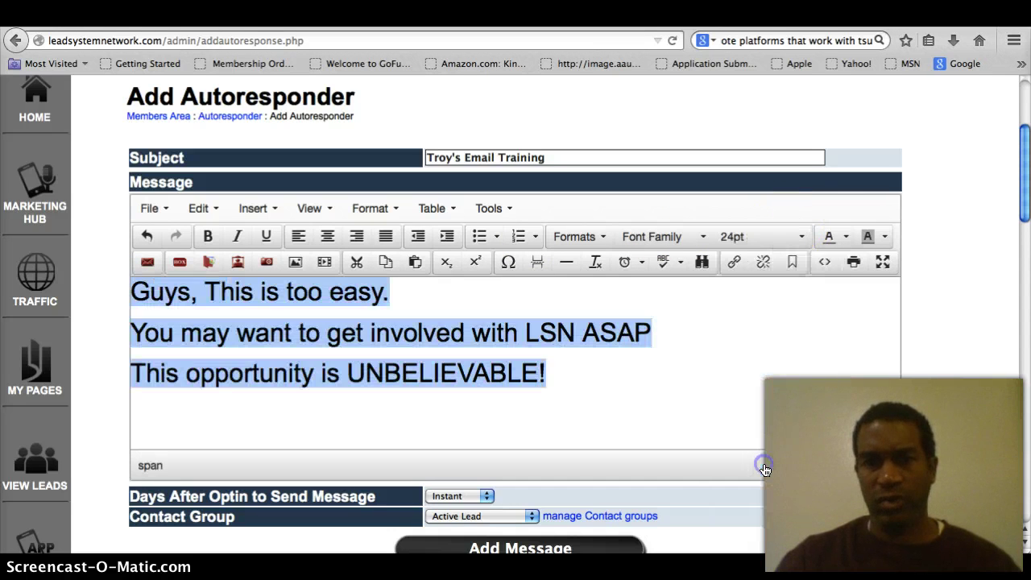
pyautogui.click(592, 387)
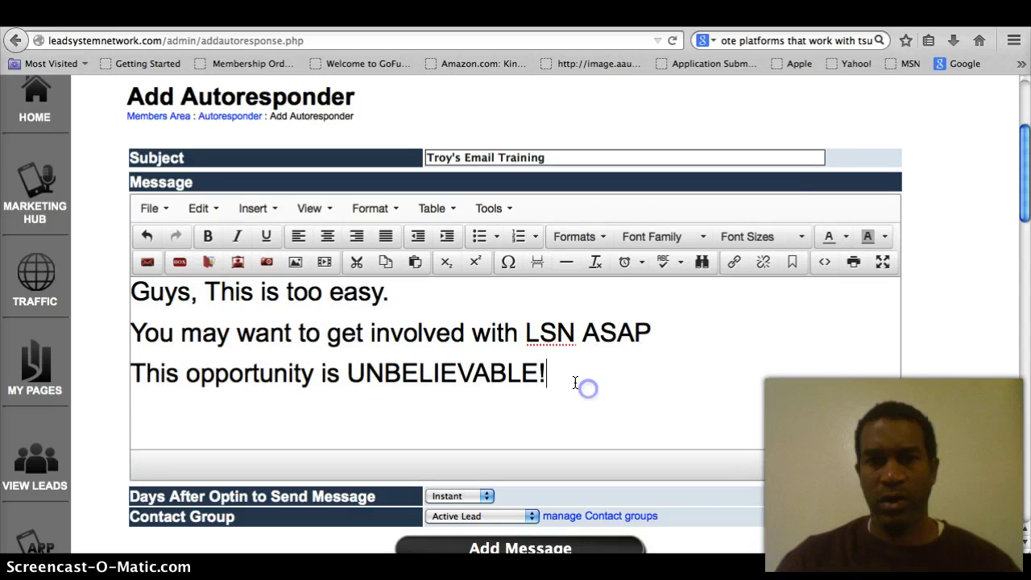
# Color the phrase 'opportunity is UNBELIEVABLE!' red
pyautogui.moveTo(547, 375); pyautogui.dragTo(184, 381)
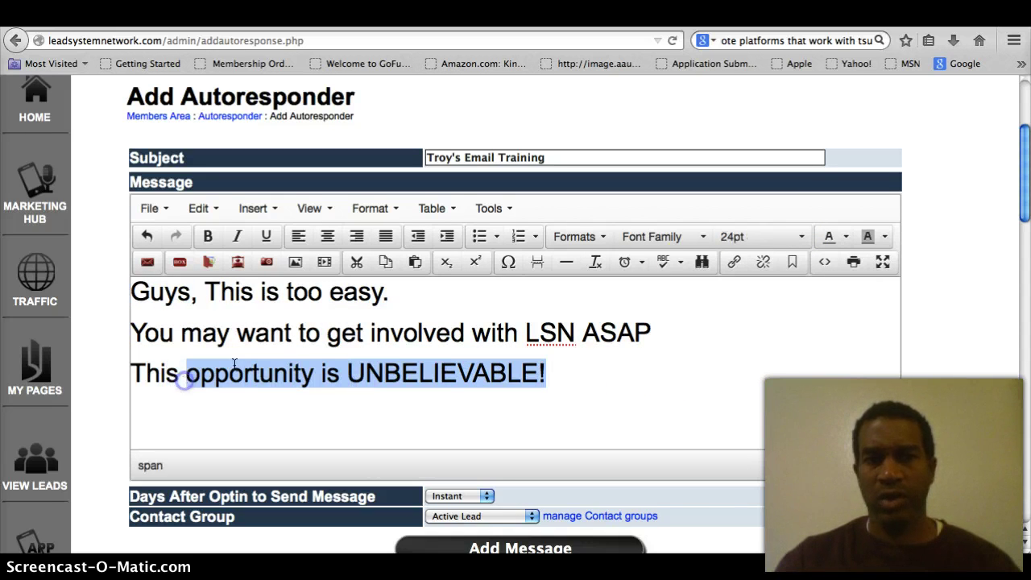
pyautogui.click(845, 236)
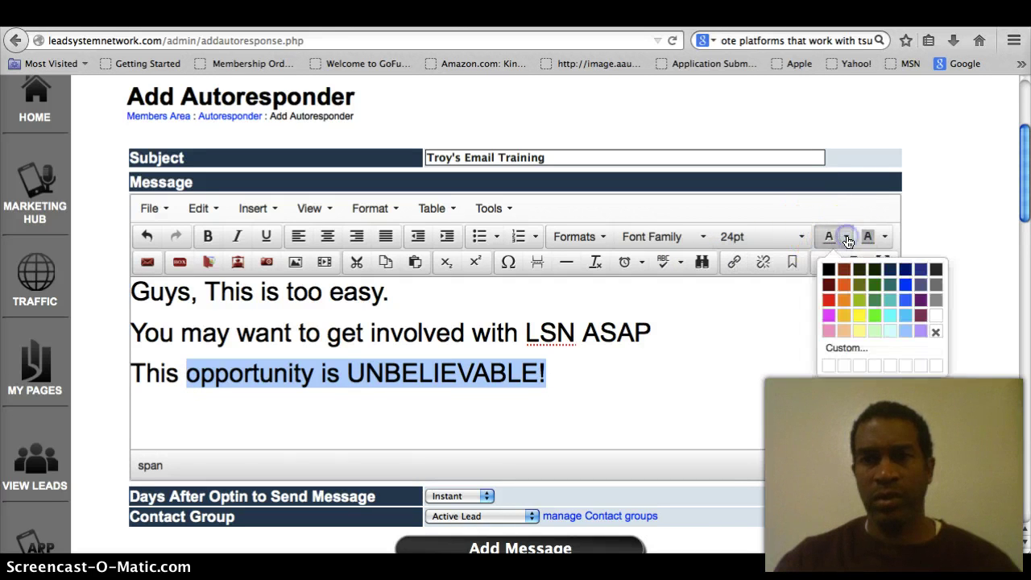
pyautogui.click(829, 303)
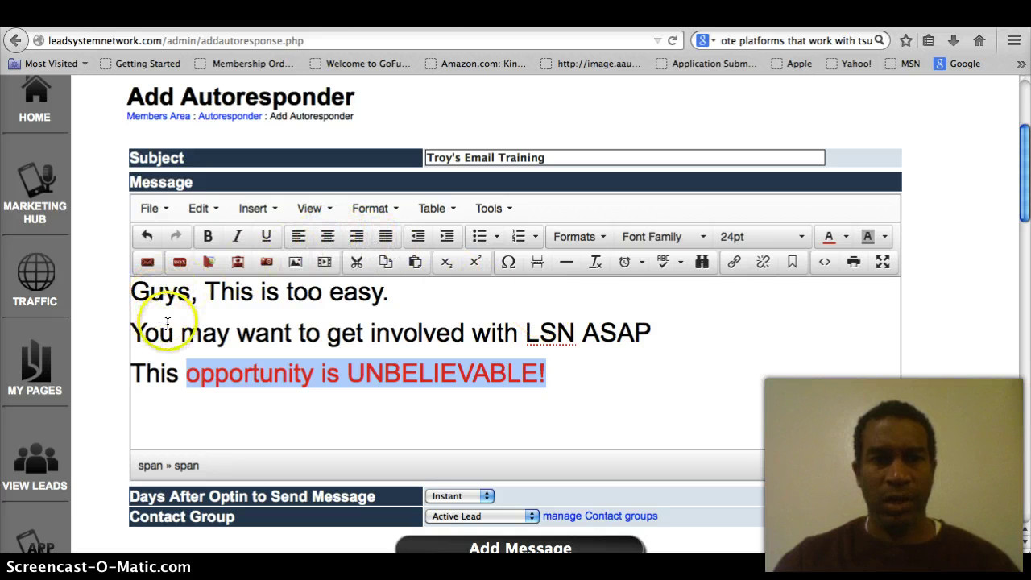
pyautogui.click(357, 238)
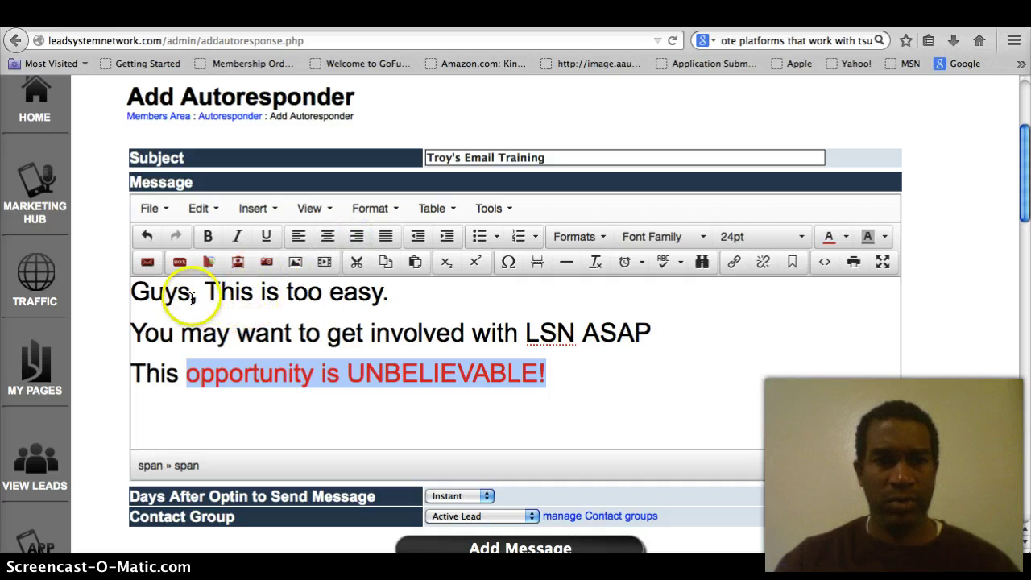
# Centre the three message lines and make them bold, italic and underlined
pyautogui.moveTo(141, 287); pyautogui.dragTo(585, 382)
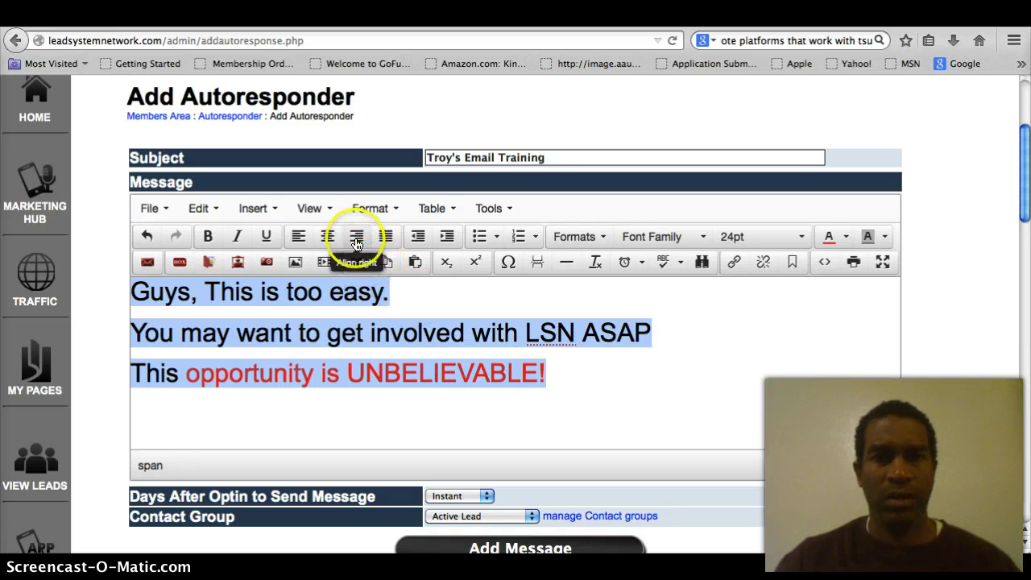
pyautogui.click(327, 242)
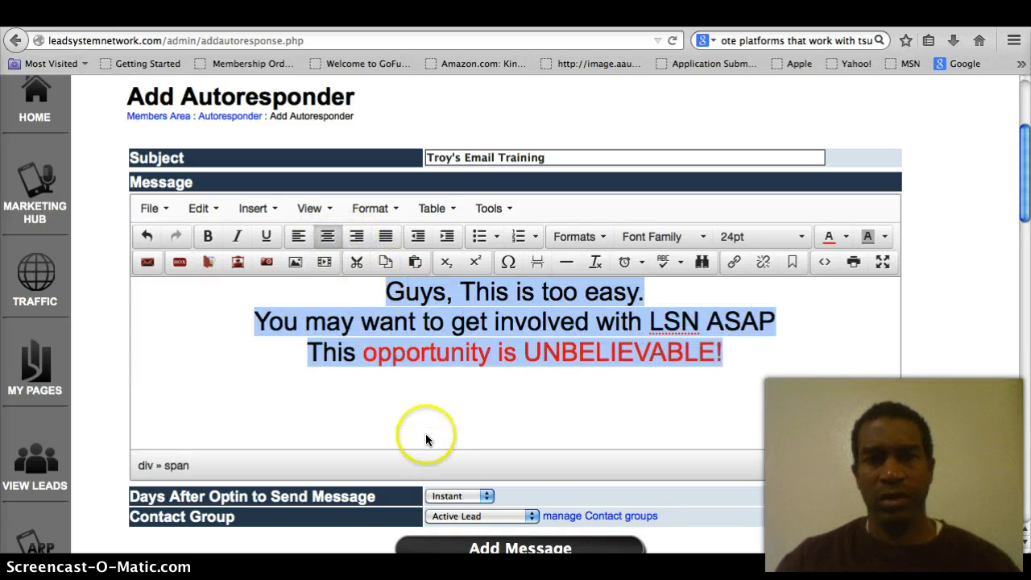
pyautogui.click(238, 236)
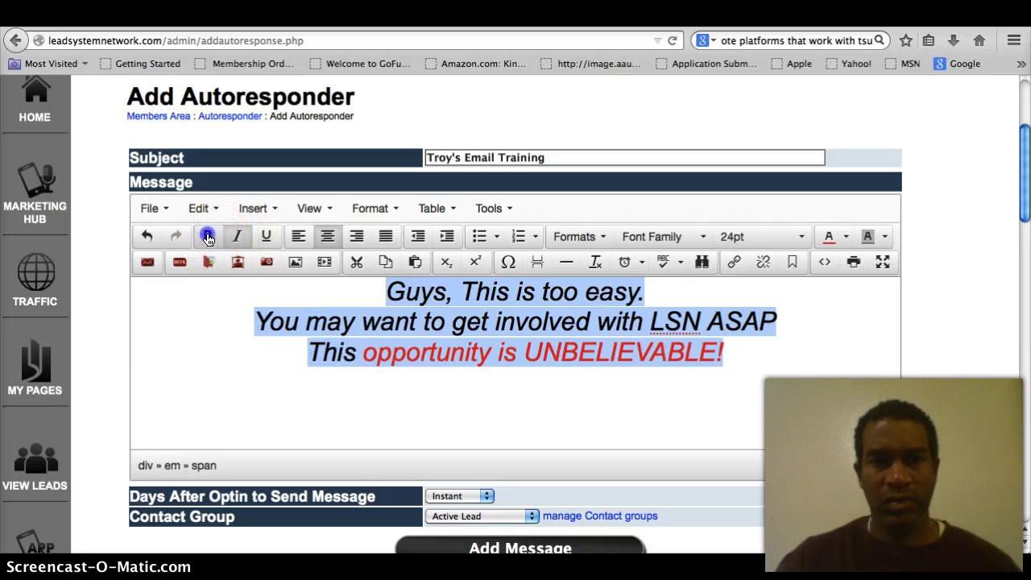
pyautogui.click(208, 237)
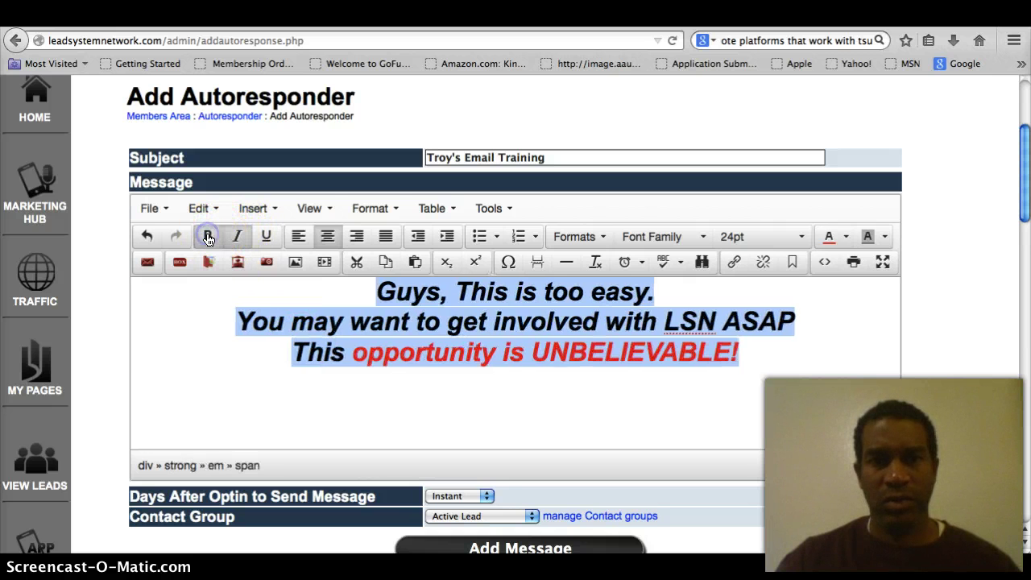
pyautogui.click(266, 236)
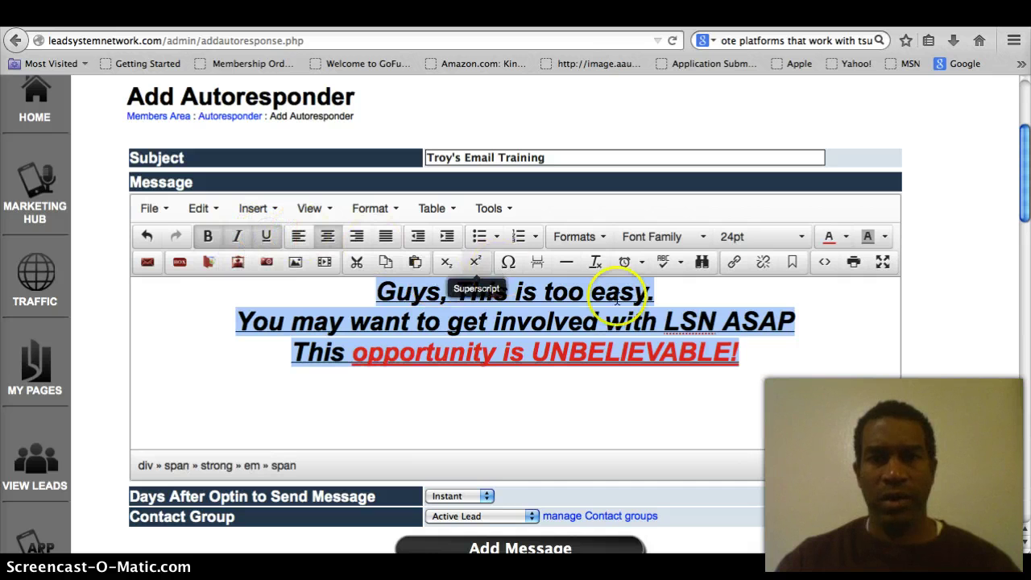
# Change the selected message text to the Georgia font family
pyautogui.click(671, 236)
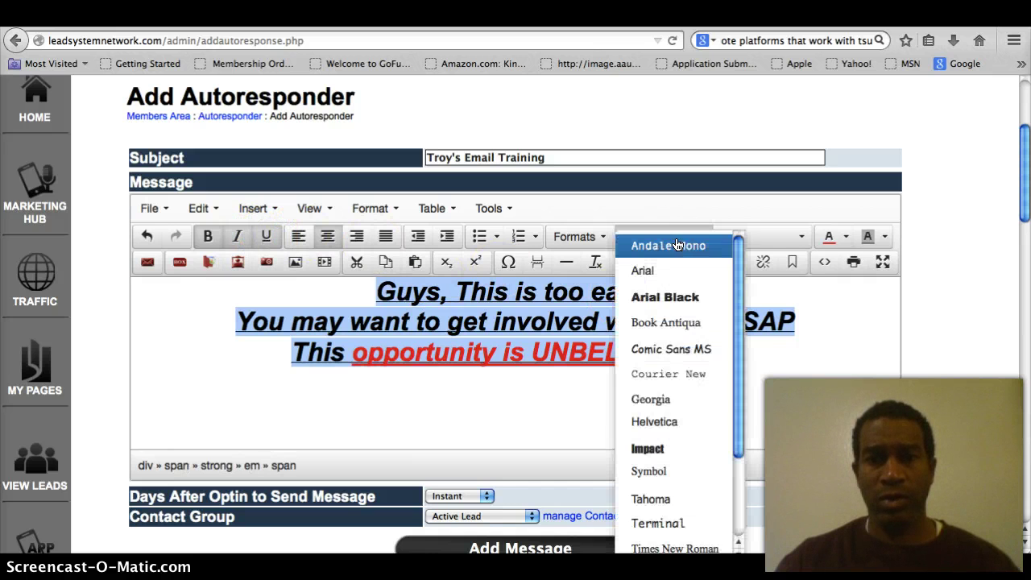
pyautogui.click(660, 398)
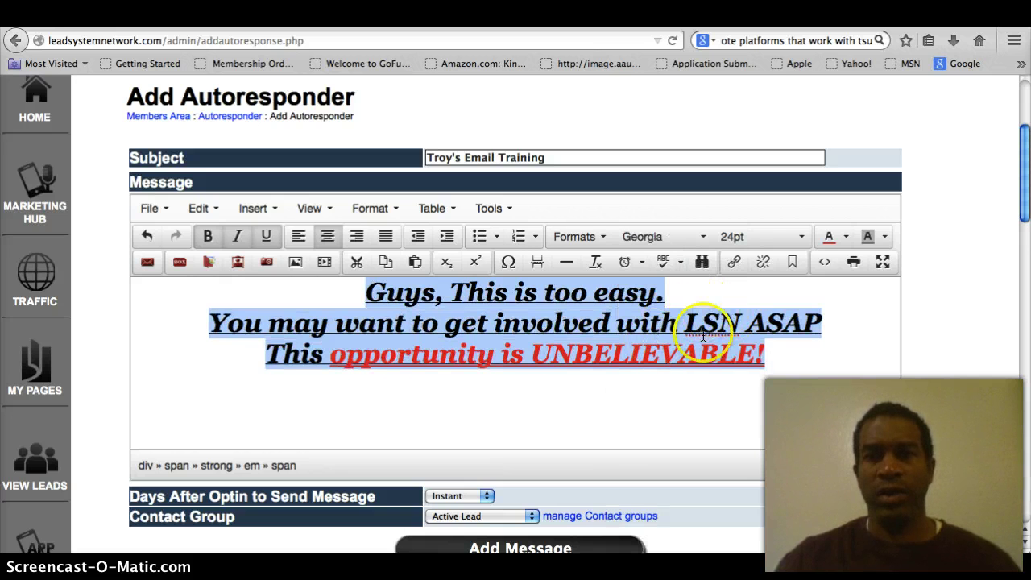
pyautogui.scroll(-2, 731, 363)
pyautogui.scroll(3, 734, 364)
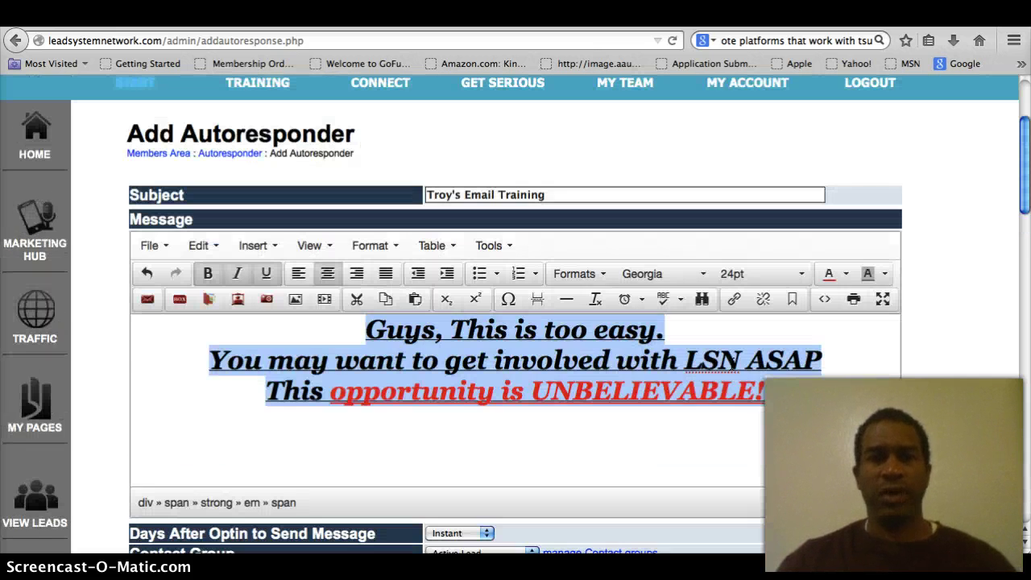
pyautogui.click(788, 403)
pyautogui.scroll(-2, 713, 408)
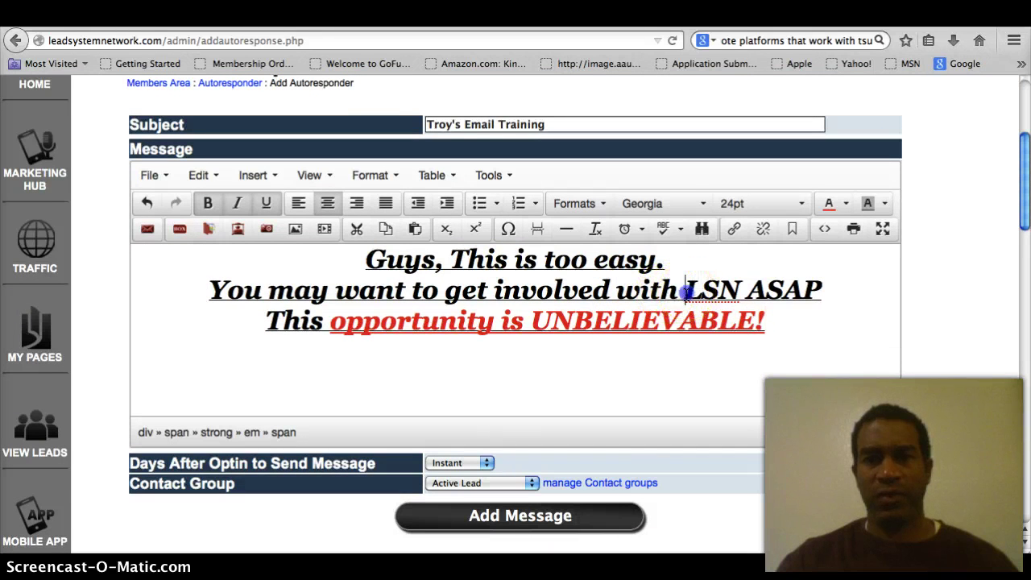
pyautogui.moveTo(686, 288); pyautogui.dragTo(843, 302)
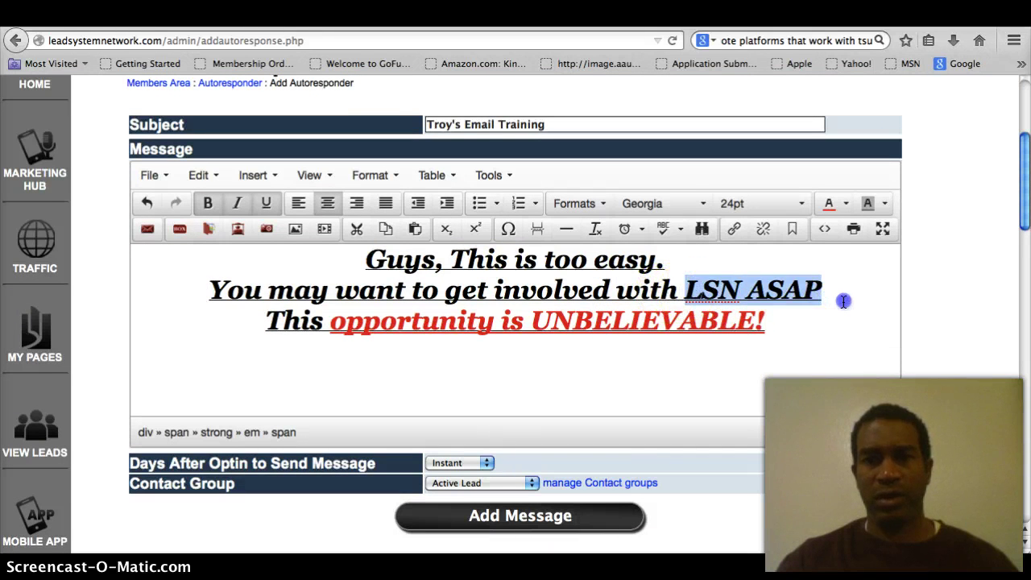
pyautogui.click(735, 230)
pyautogui.click(524, 272)
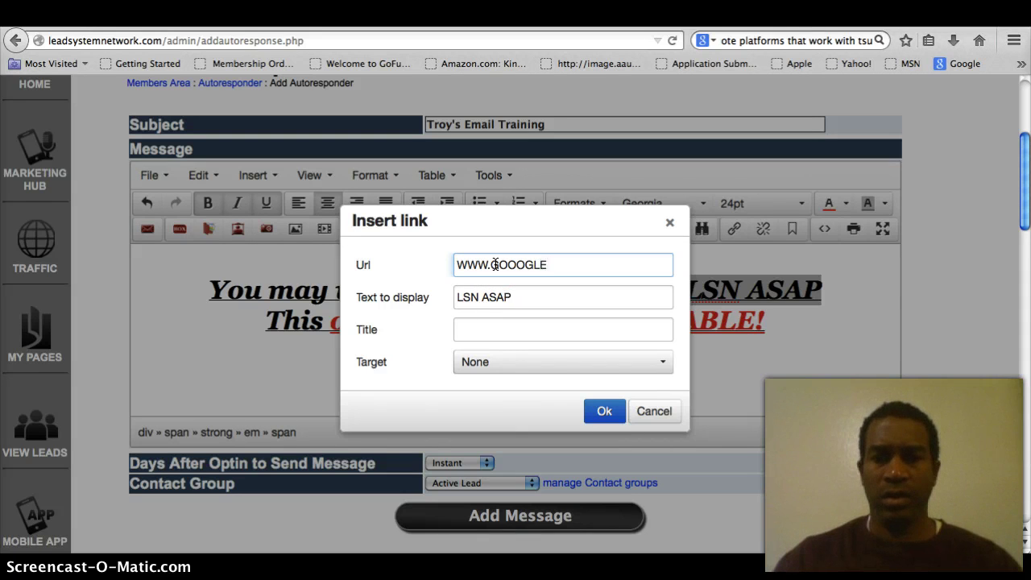
pyautogui.click(511, 269)
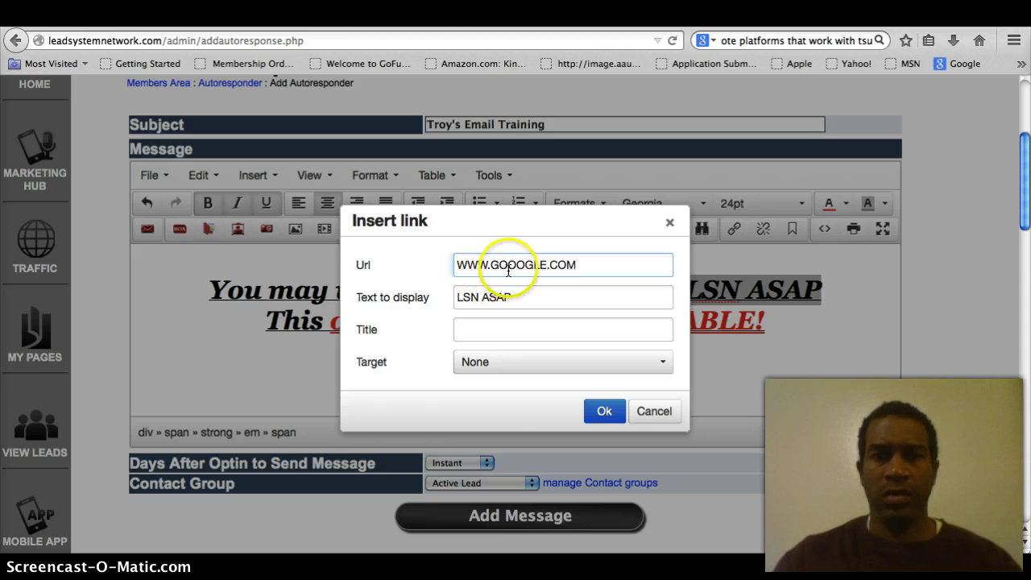
pyautogui.press('BackSpace')
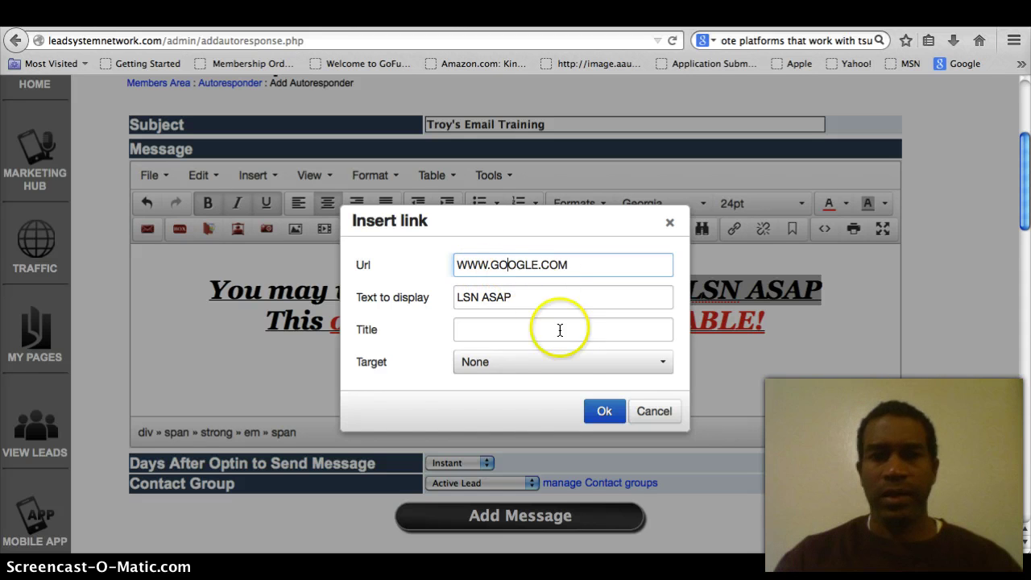
pyautogui.click(659, 364)
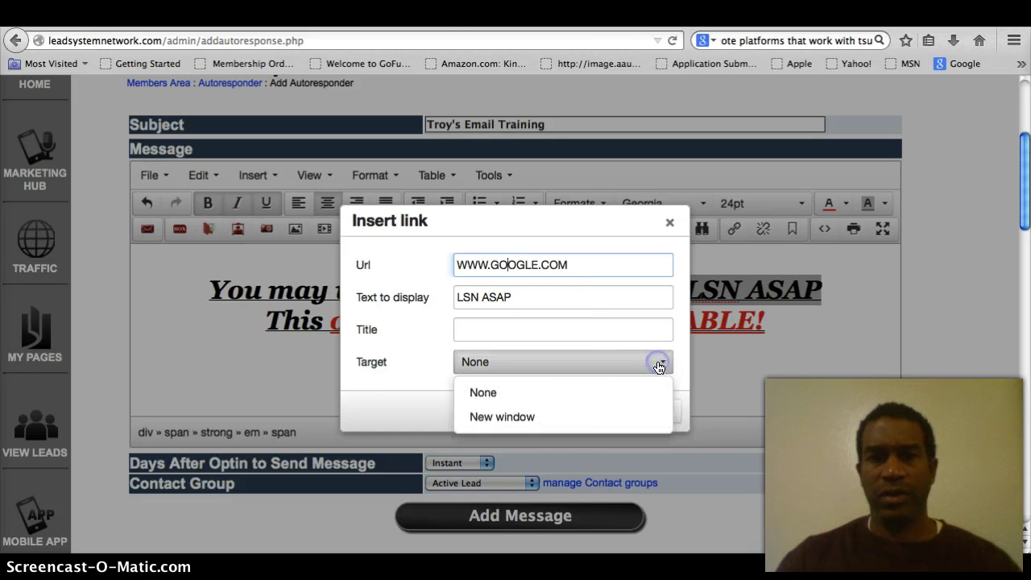
pyautogui.click(564, 418)
pyautogui.click(562, 335)
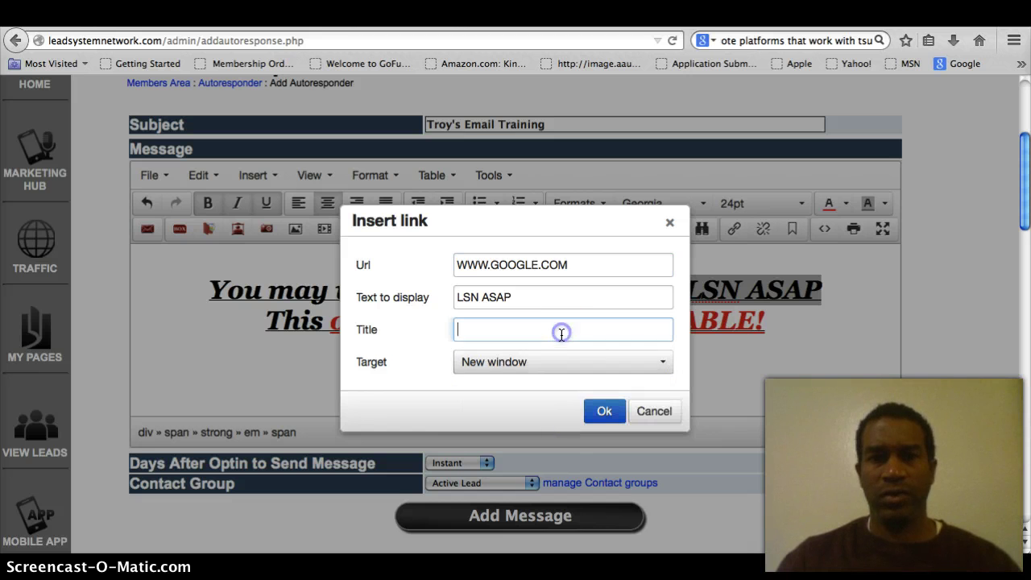
pyautogui.click(604, 410)
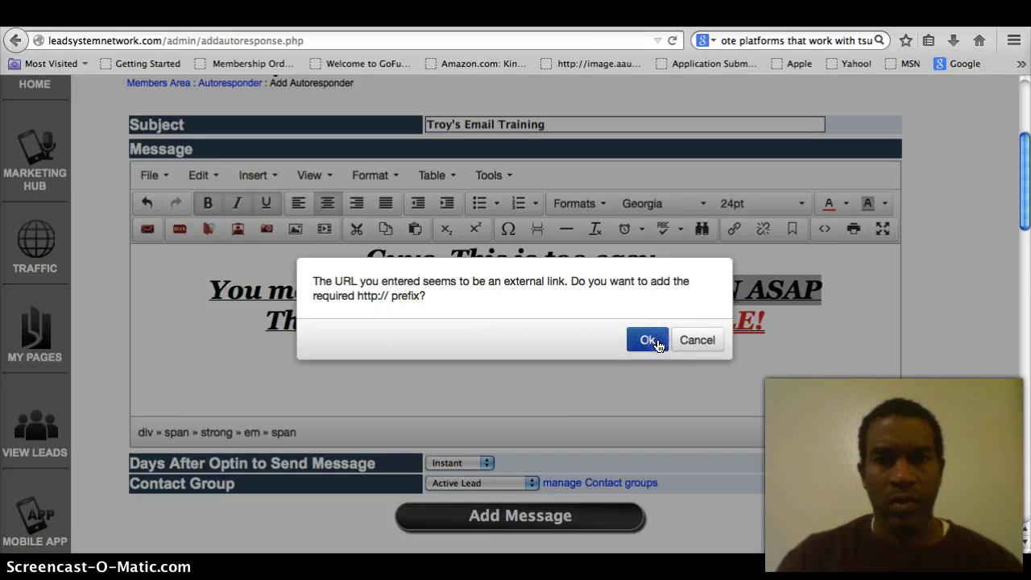
pyautogui.click(657, 344)
pyautogui.scroll(-1, 595, 395)
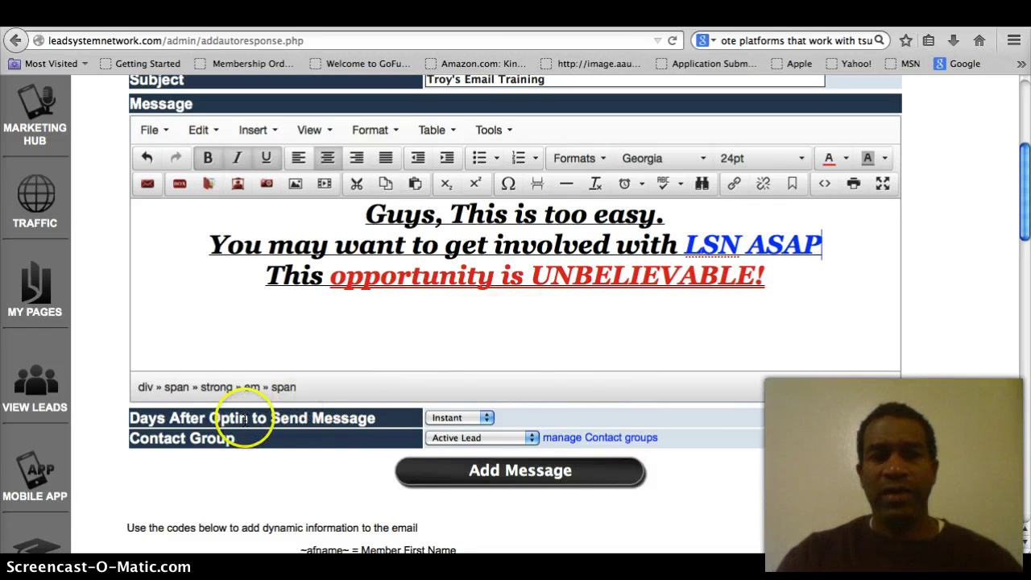
pyautogui.click(486, 418)
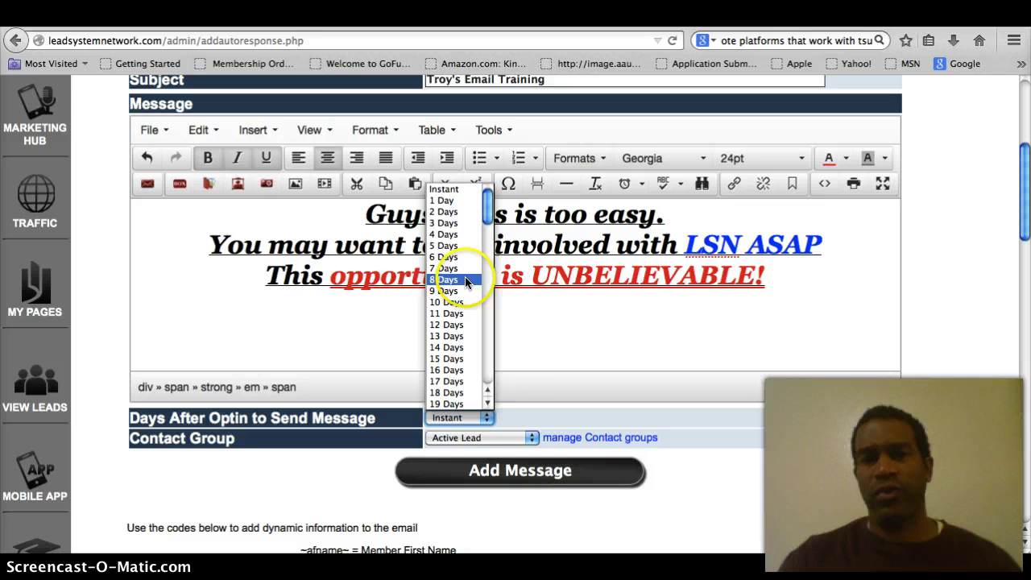
pyautogui.click(692, 409)
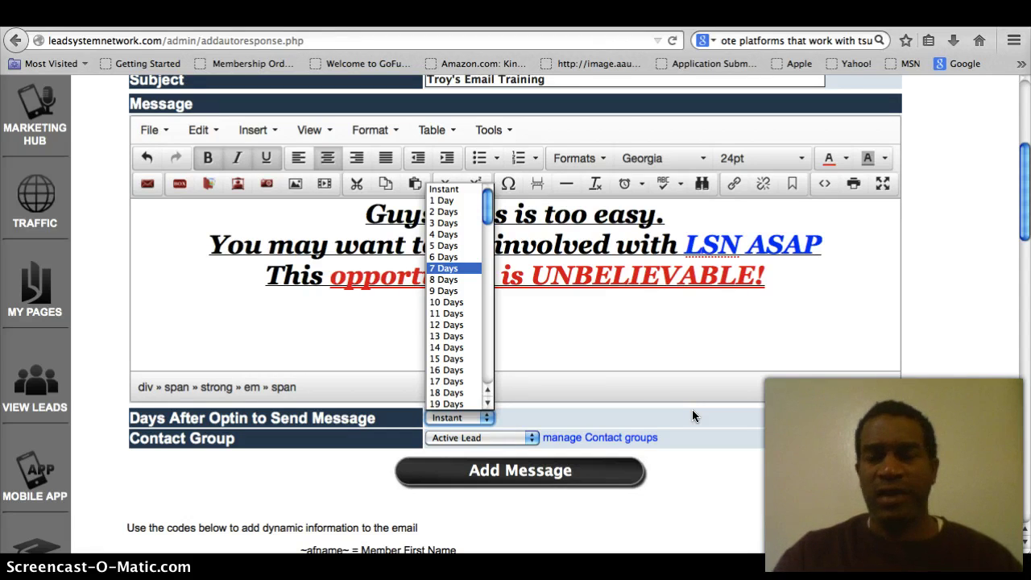
pyautogui.click(692, 411)
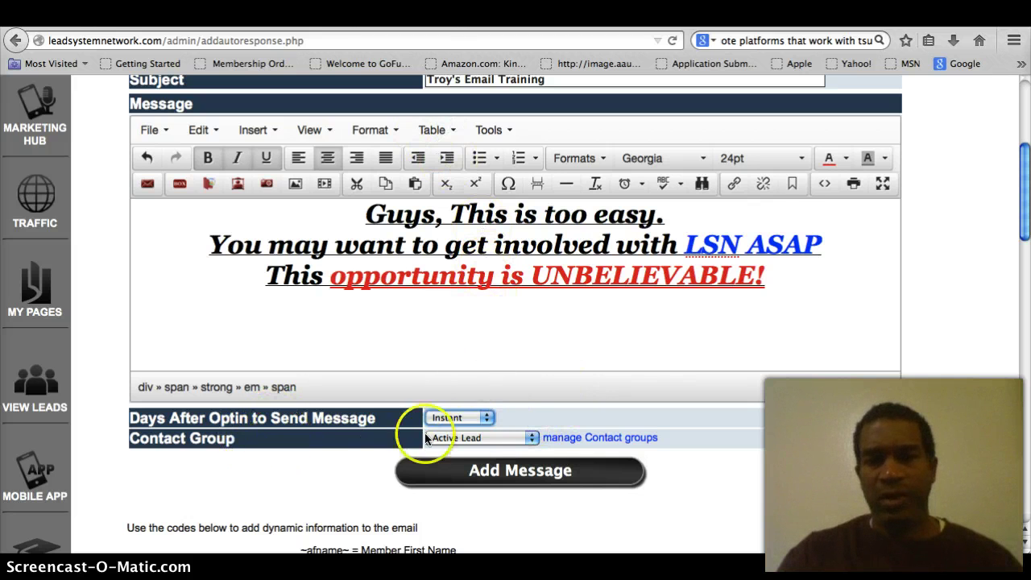
# Set the Contact Group dropdown to ORGANO GOLD, keeping the send timing at Instant
pyautogui.click(533, 439)
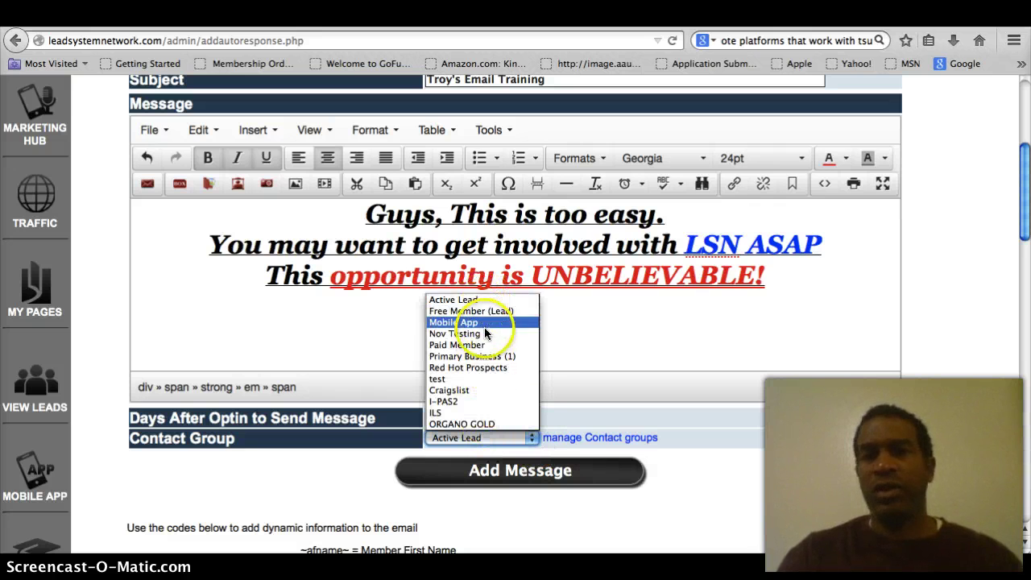
pyautogui.click(493, 391)
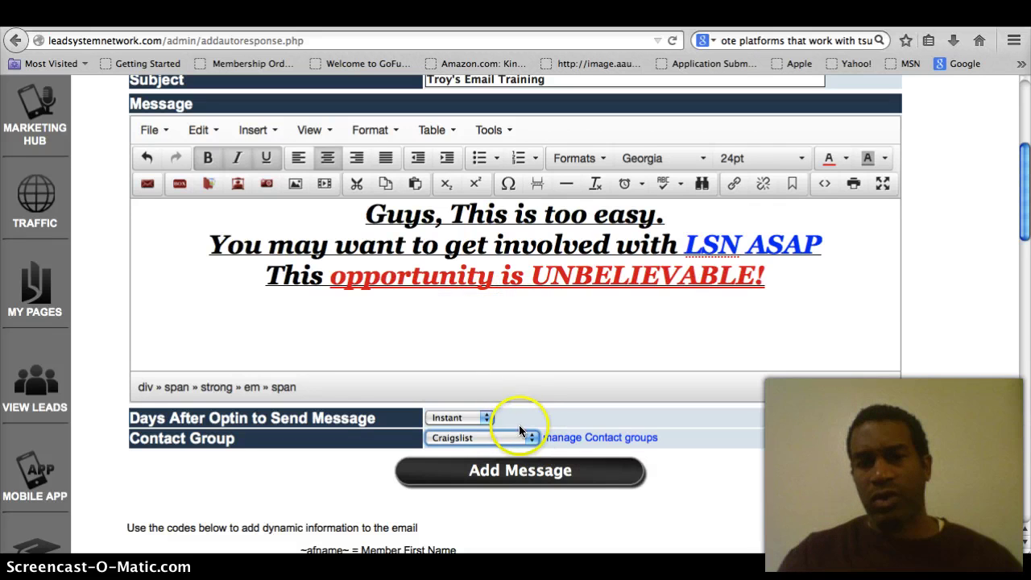
pyautogui.click(533, 441)
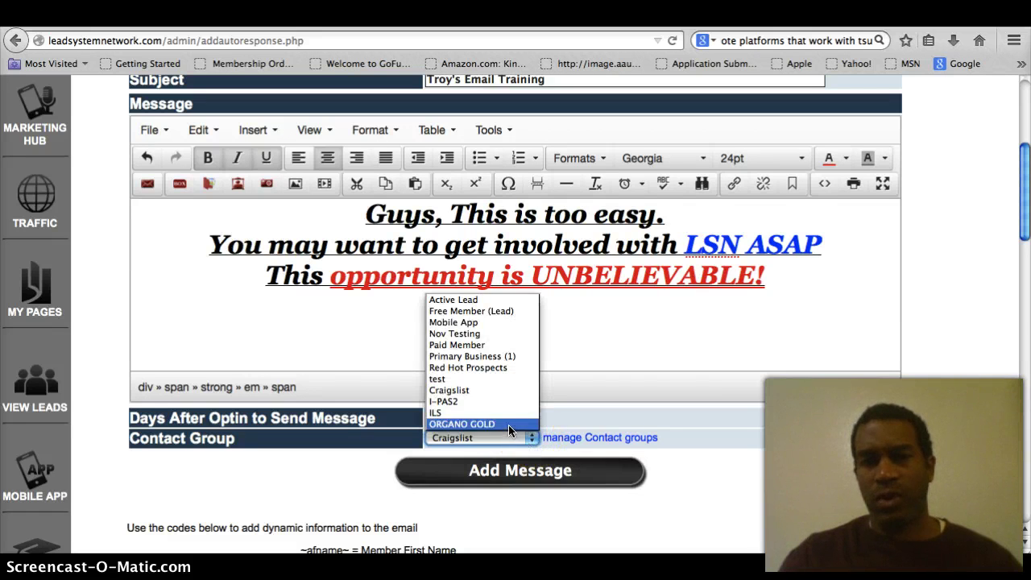
pyautogui.click(509, 425)
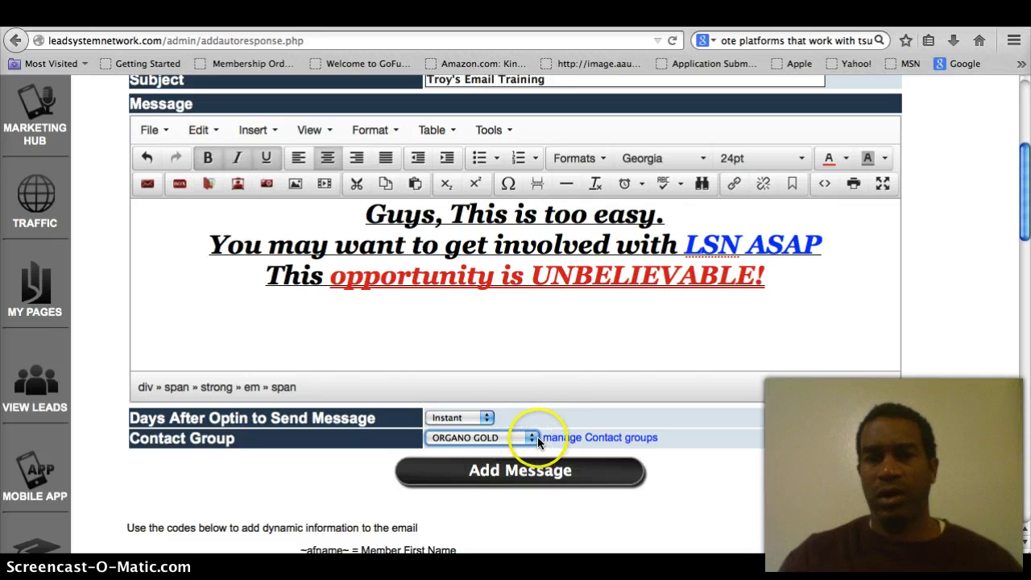
pyautogui.click(534, 438)
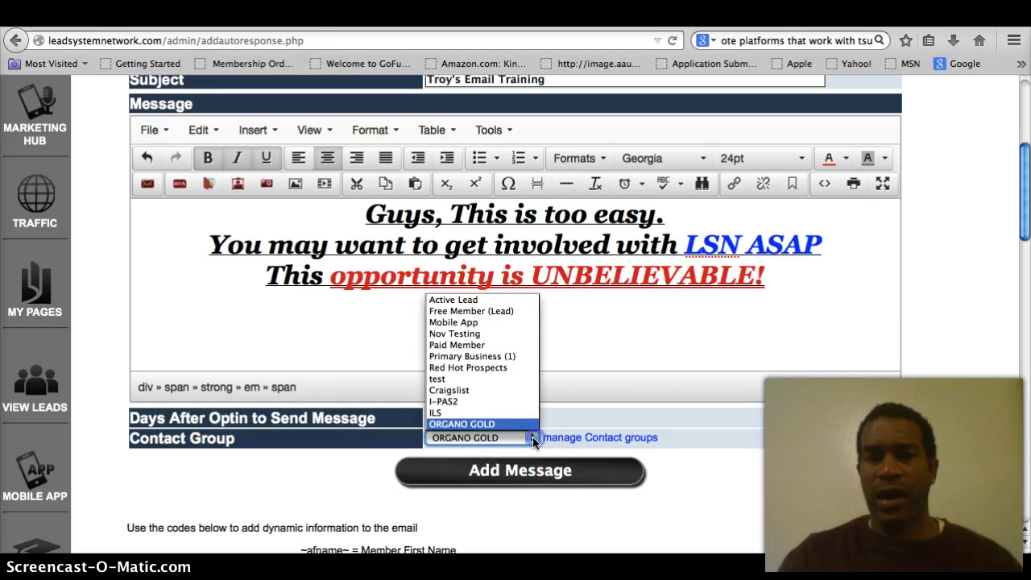
pyautogui.click(482, 402)
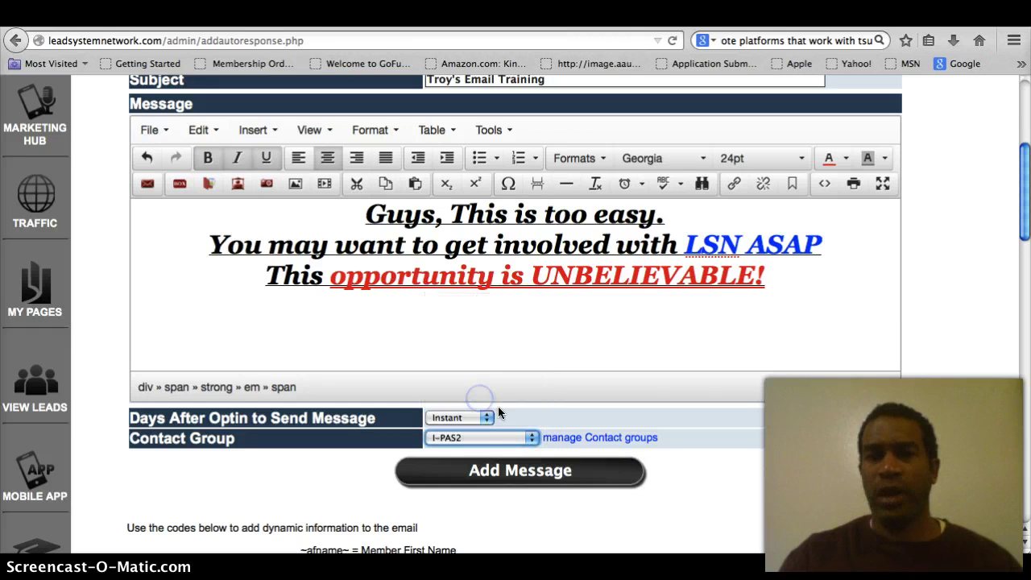
pyautogui.click(533, 440)
pyautogui.click(534, 438)
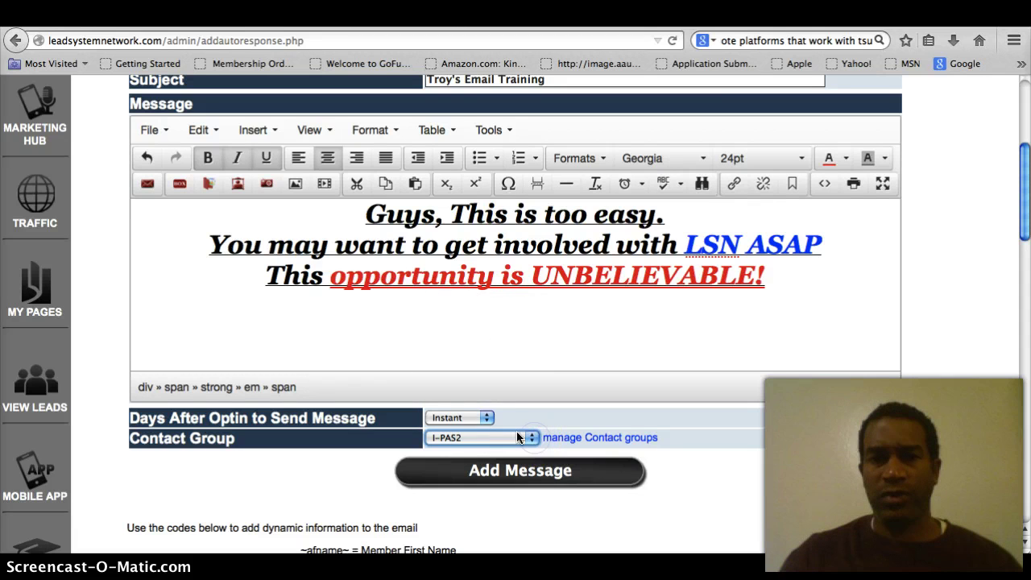
pyautogui.click(533, 438)
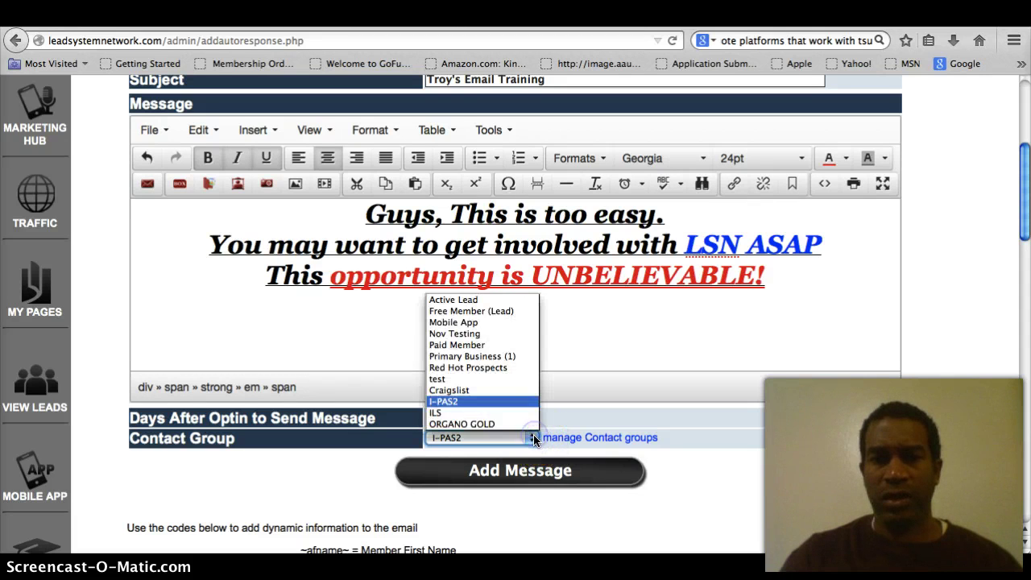
pyautogui.click(520, 423)
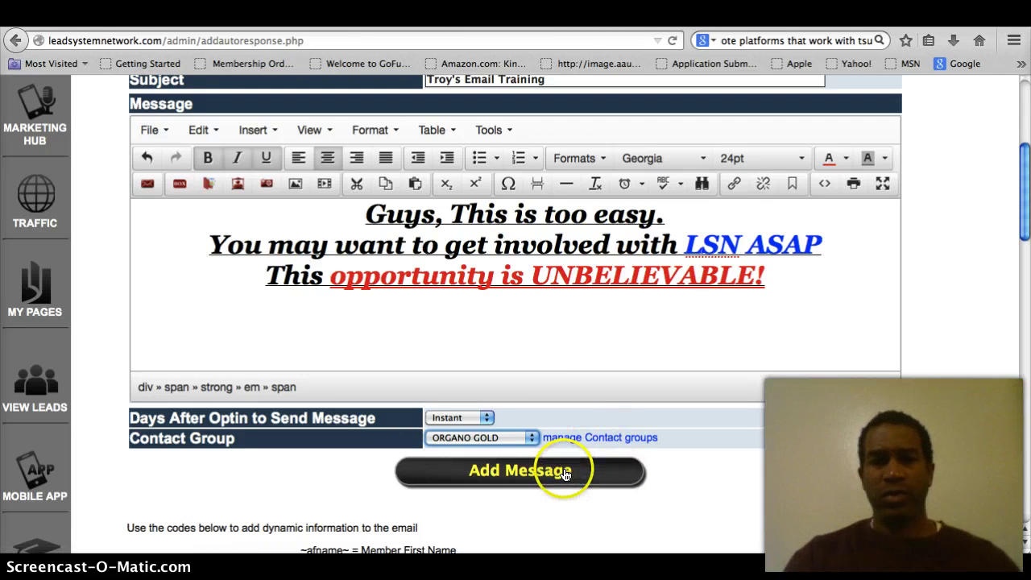
# Save the autoresponder and expand the ORGANO GOLD Messages group to see it listed
pyautogui.scroll(-3, 662, 458)
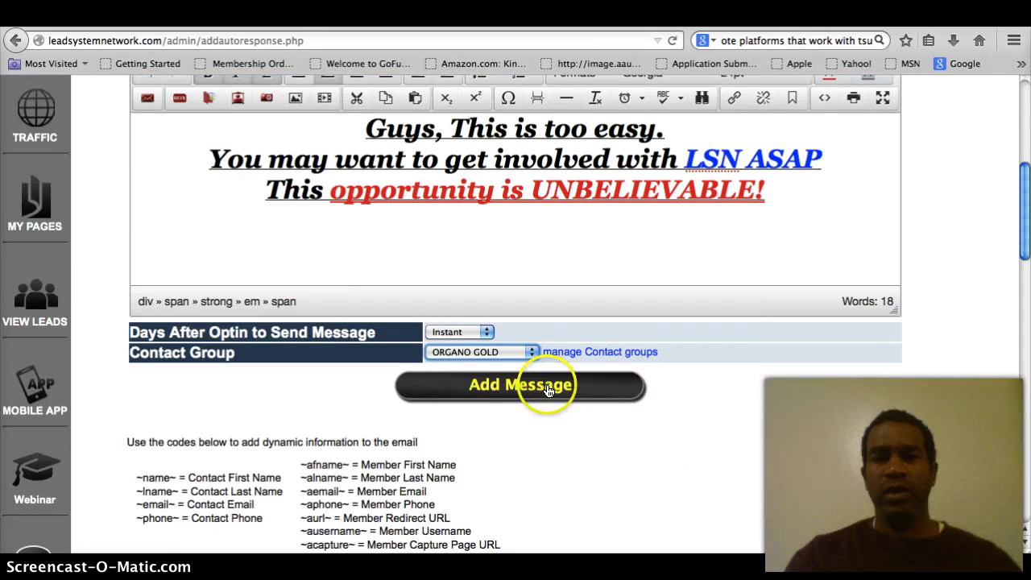
pyautogui.click(547, 386)
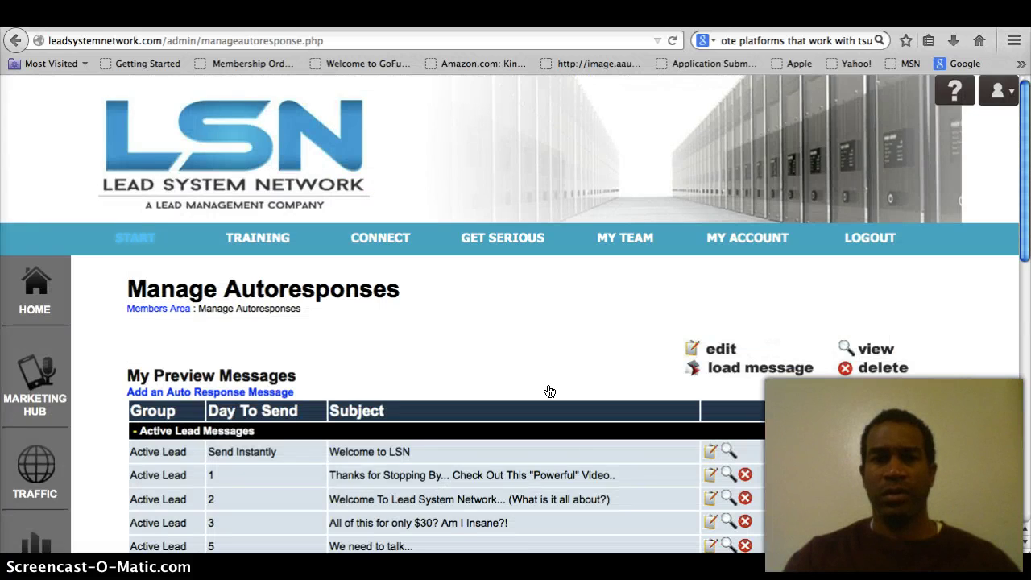
pyautogui.scroll(-5, 549, 391)
pyautogui.scroll(-5, 550, 392)
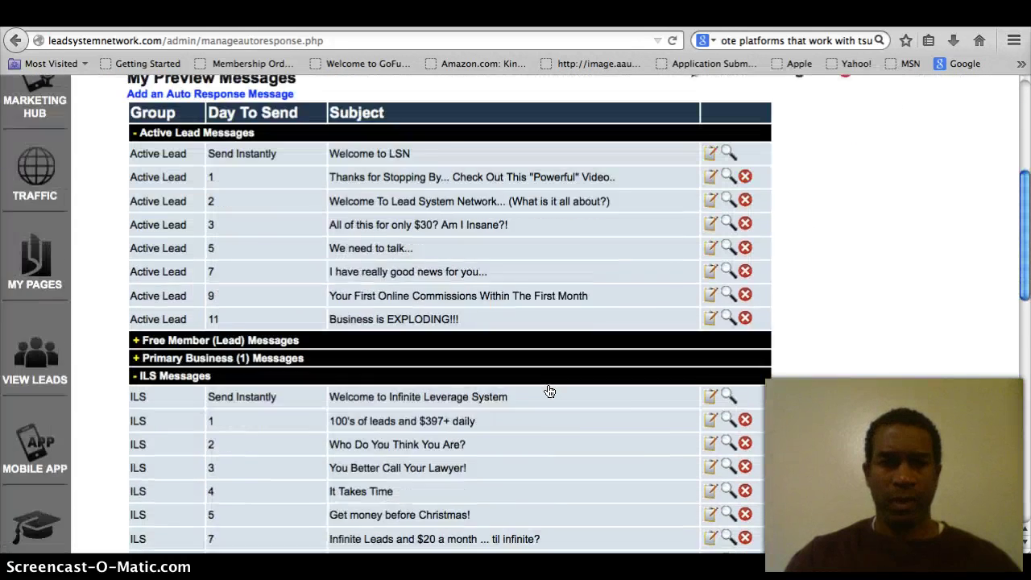
pyautogui.click(290, 420)
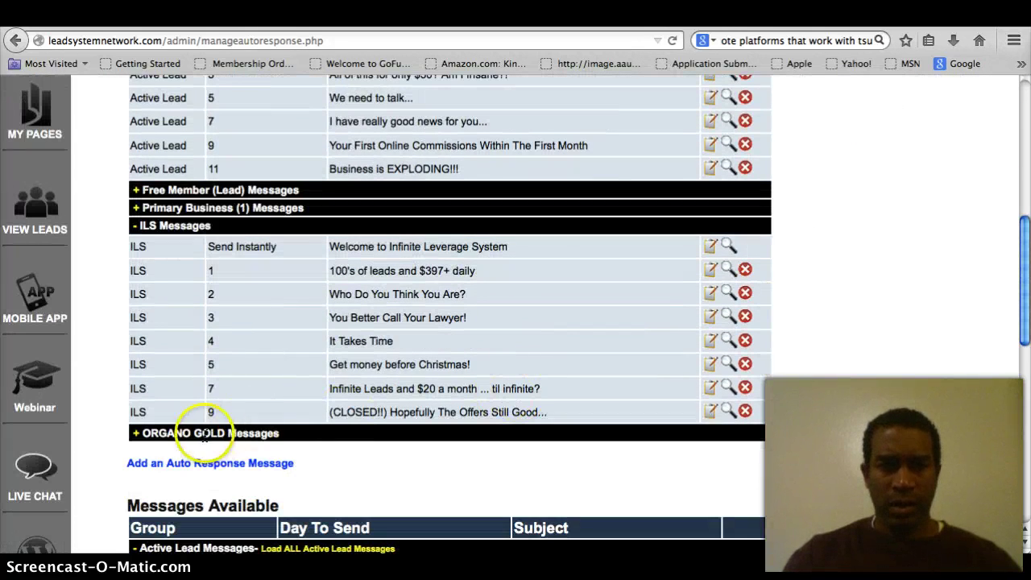
pyautogui.click(135, 435)
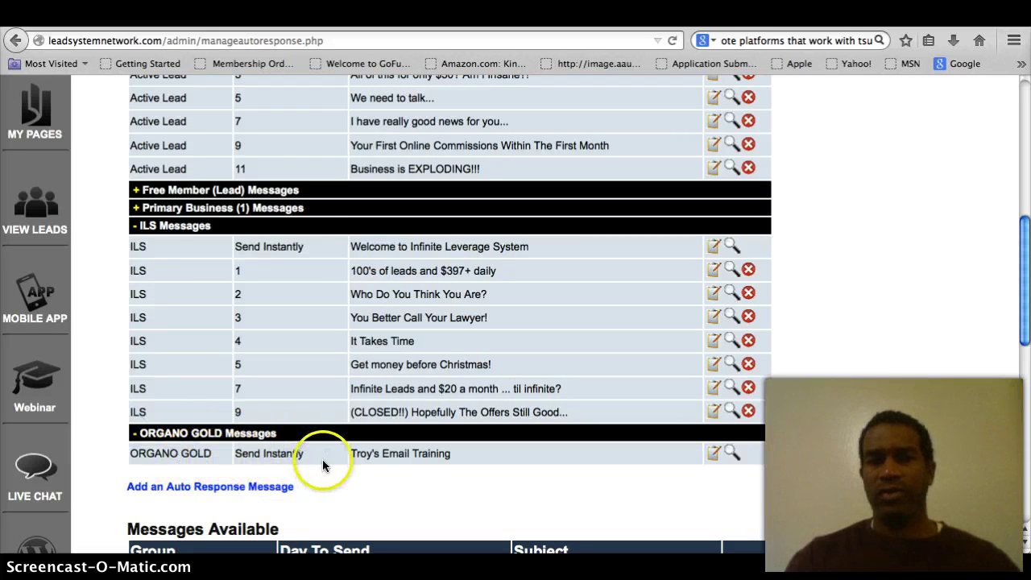
# Reopen the Email Training message in the editor to review it, then return to the list
pyautogui.click(715, 455)
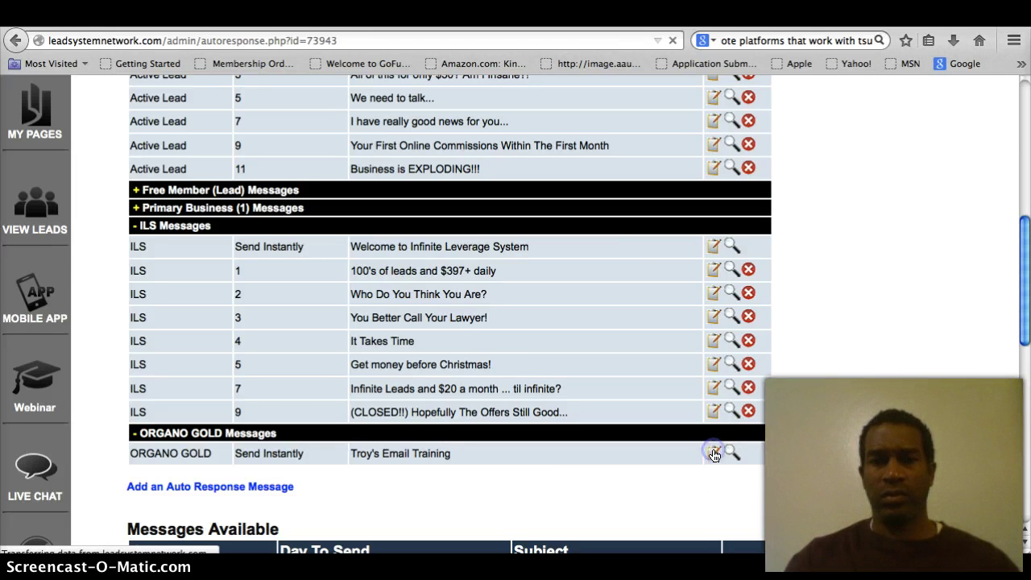
pyautogui.scroll(-5, 669, 428)
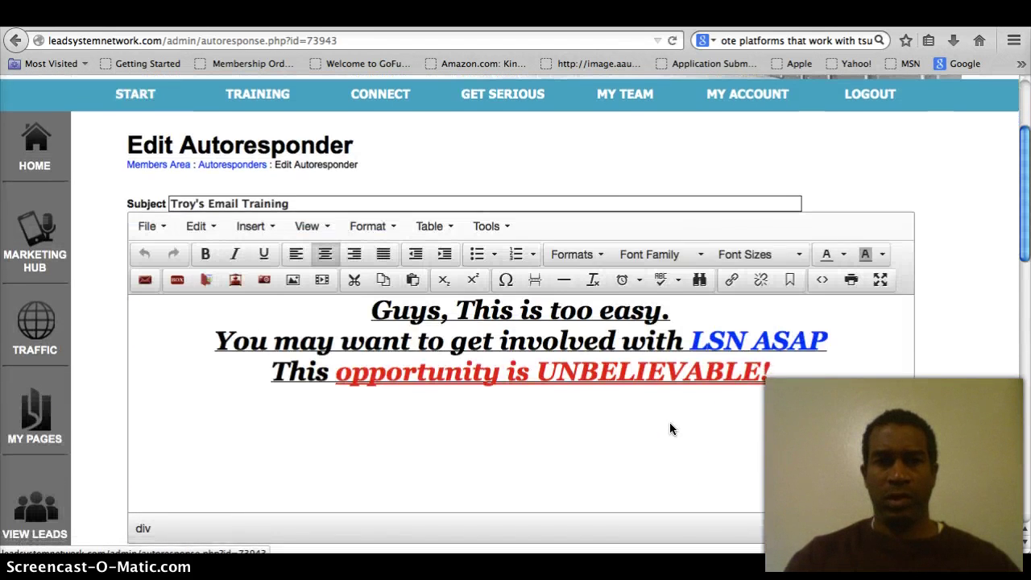
pyautogui.scroll(2, 670, 429)
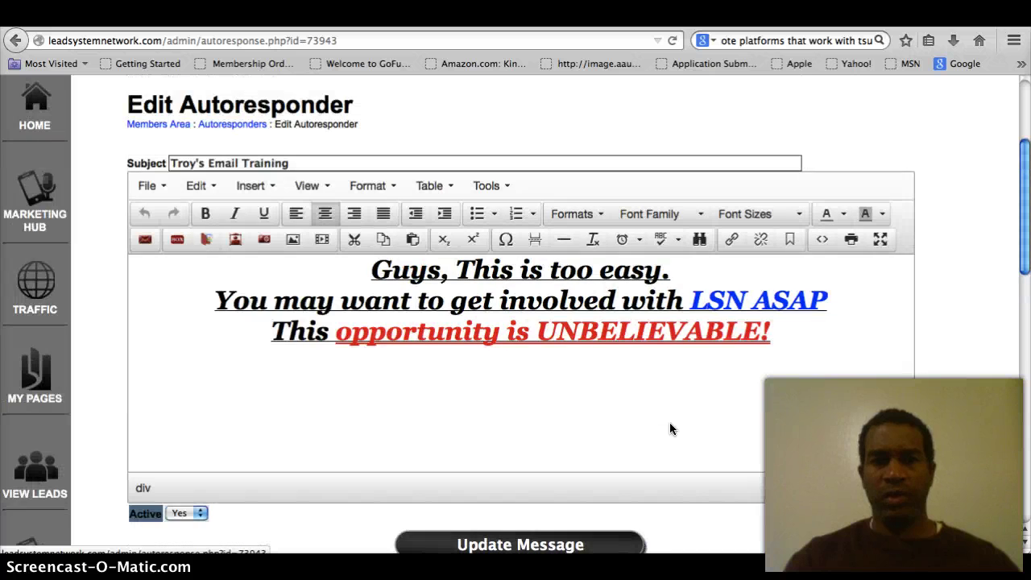
pyautogui.scroll(-5, 670, 425)
pyautogui.scroll(10, 669, 425)
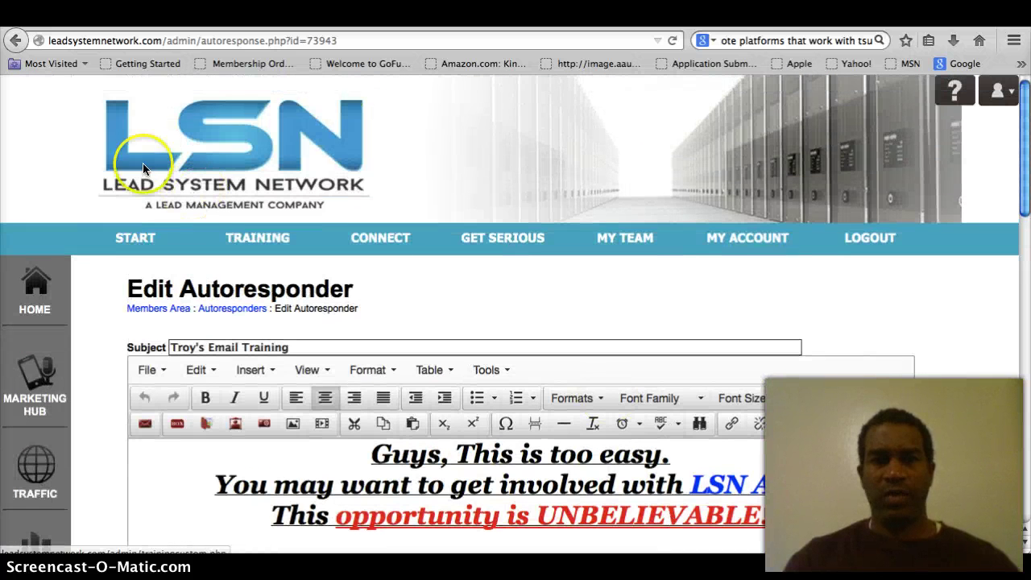
pyautogui.click(16, 40)
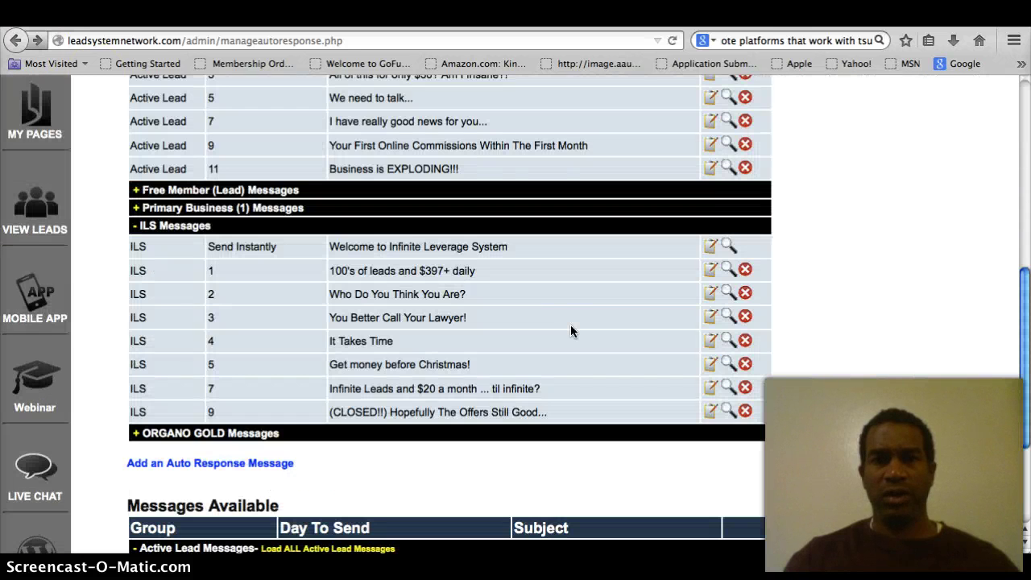
pyautogui.scroll(-3, 578, 327)
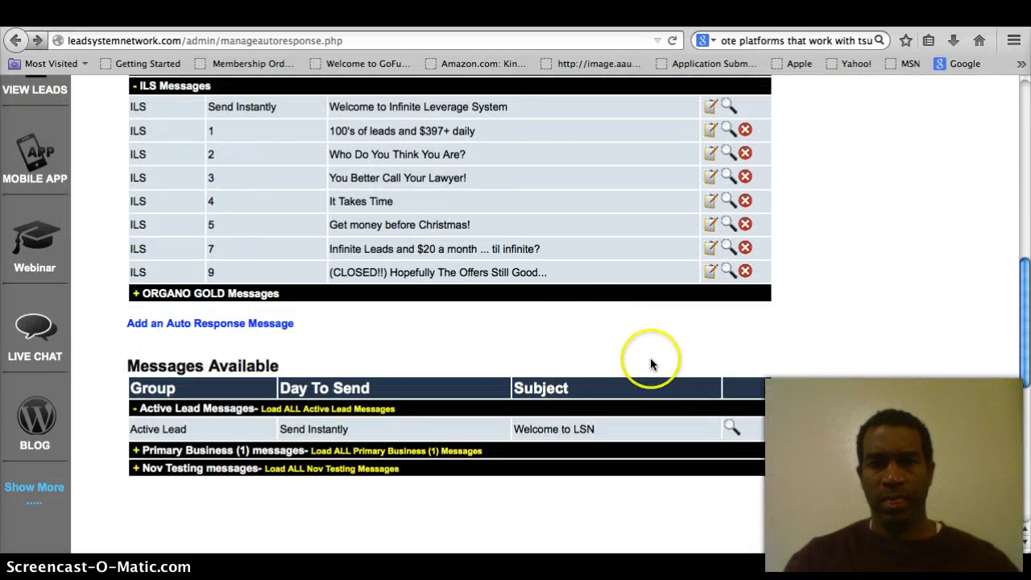
pyautogui.click(732, 429)
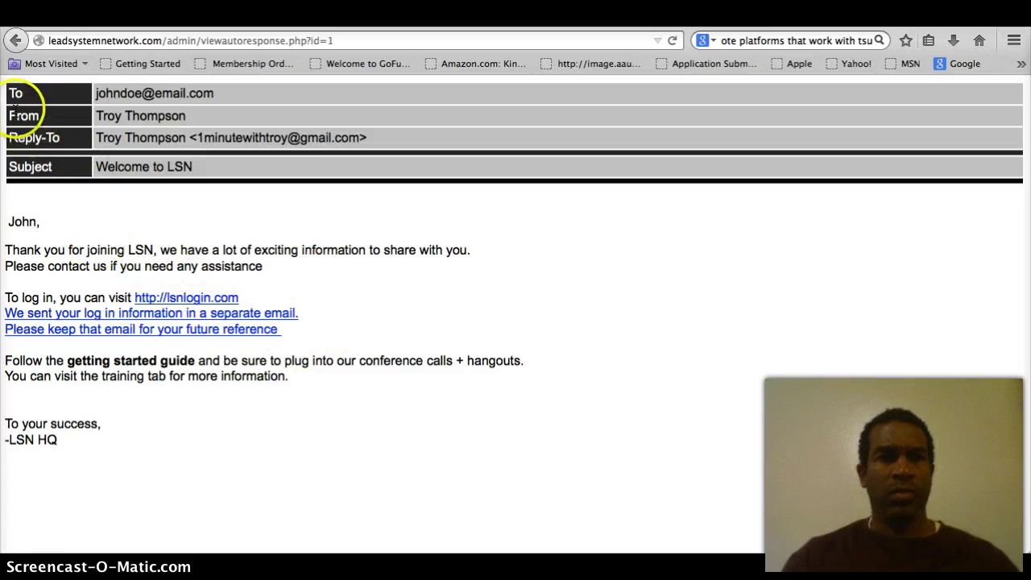
pyautogui.click(12, 41)
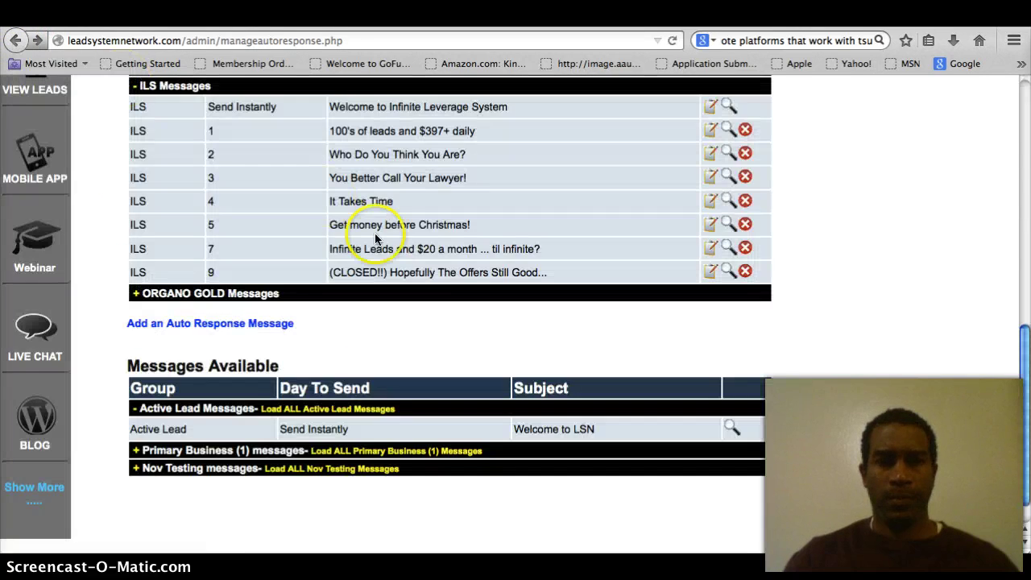
# Scroll through Manage Autoresponses to review the Active Lead and ILS messages
pyautogui.scroll(-1, 481, 298)
pyautogui.scroll(3, 481, 298)
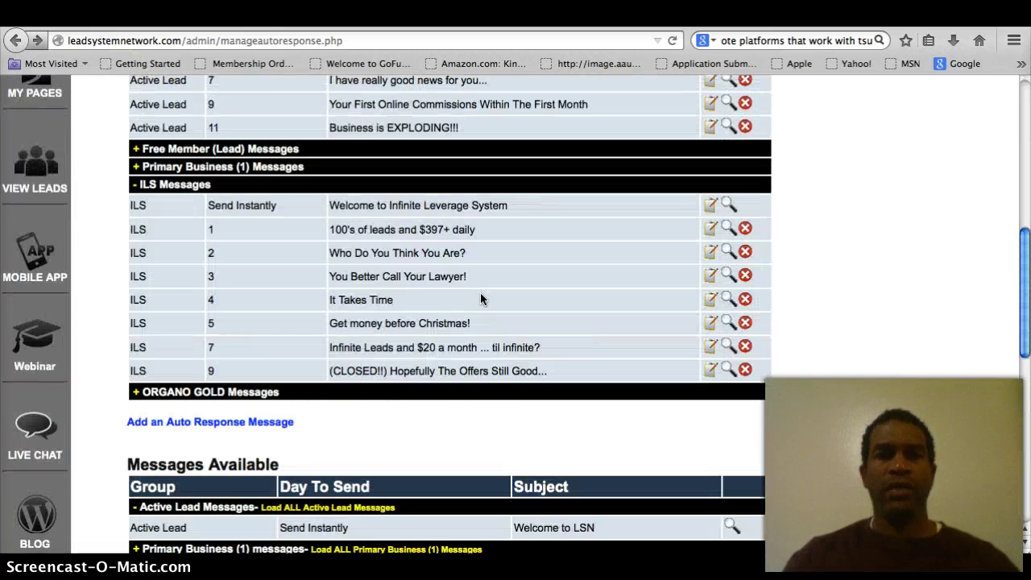
pyautogui.scroll(-1, 480, 298)
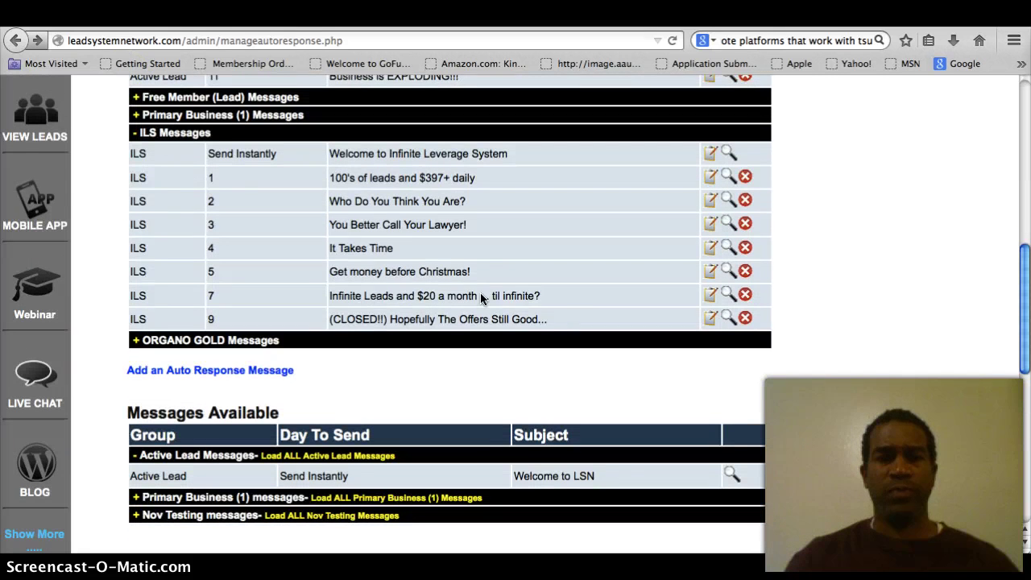
pyautogui.click(494, 315)
pyautogui.scroll(-1, 501, 318)
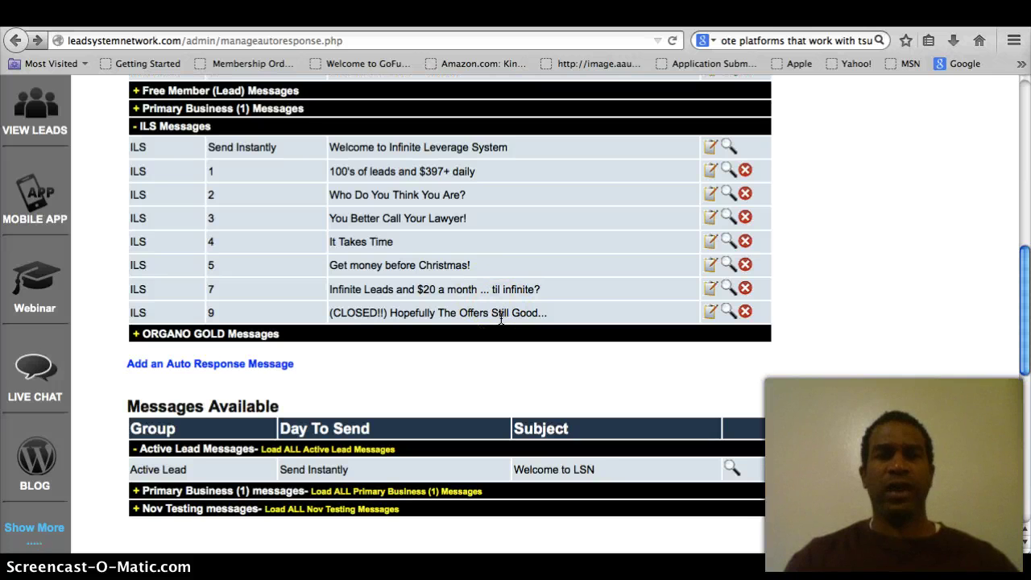
pyautogui.scroll(1, 501, 318)
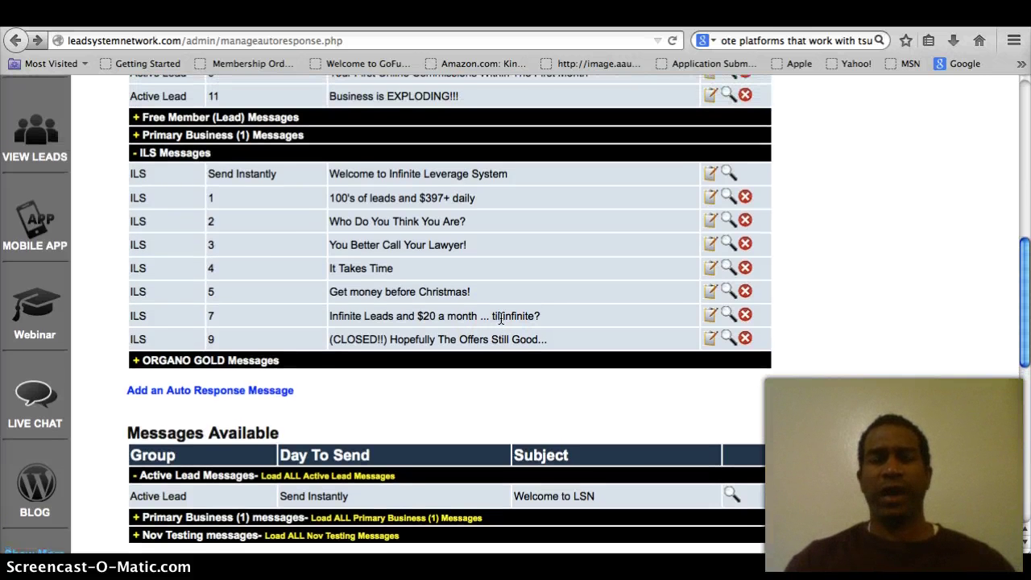
pyautogui.scroll(5, 500, 318)
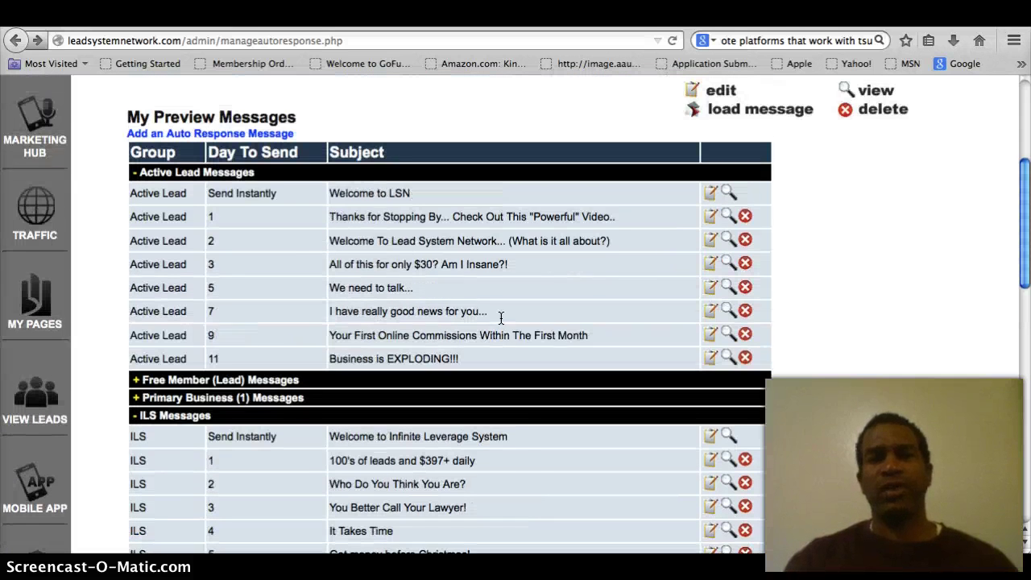
pyautogui.scroll(3, 501, 318)
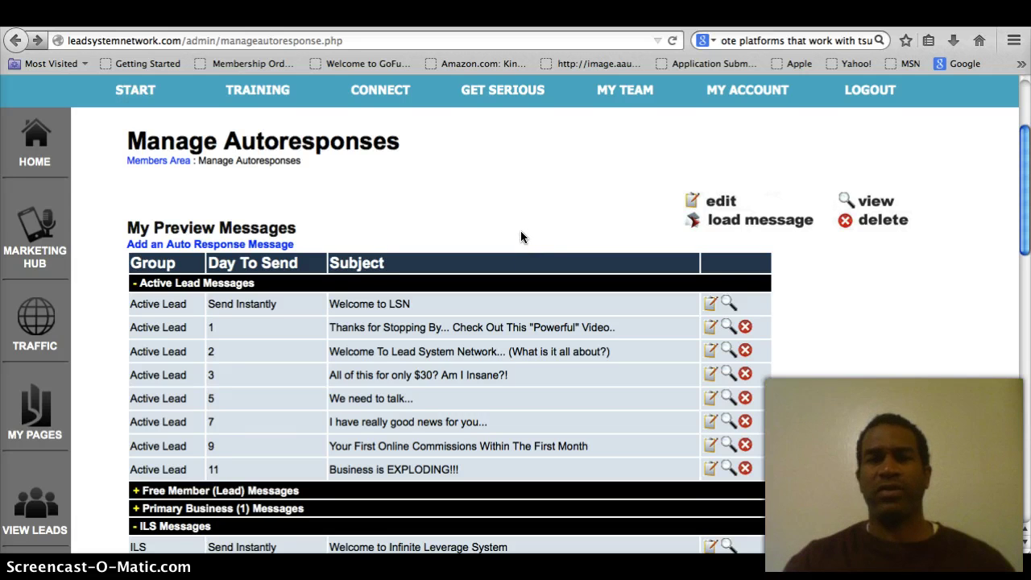
# Scroll to the ORGANO GOLD group, then show all windows in Mission Control and pick the browser
pyautogui.scroll(-3, 521, 230)
pyautogui.scroll(-1, 520, 231)
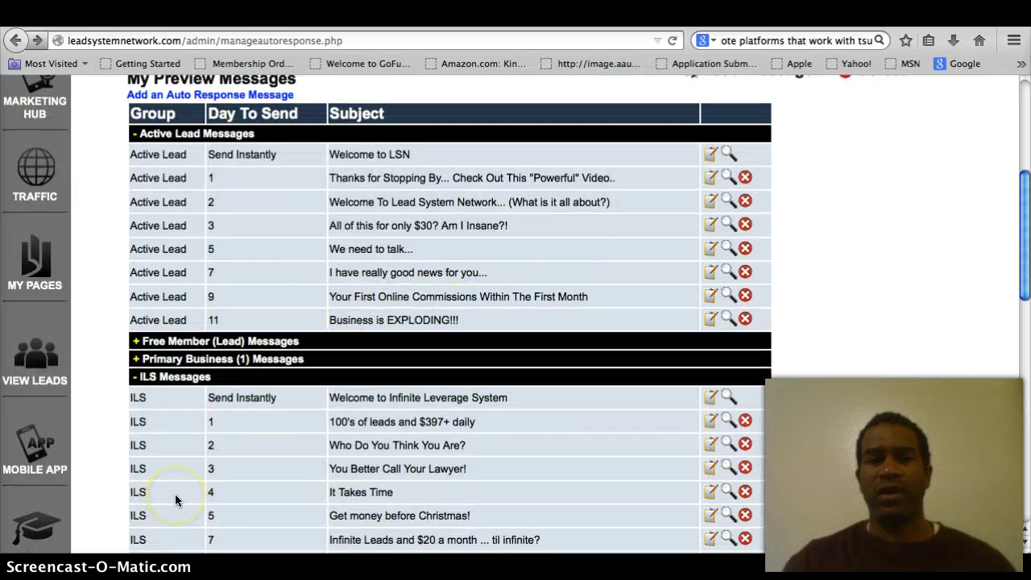
pyautogui.scroll(6, 149, 503)
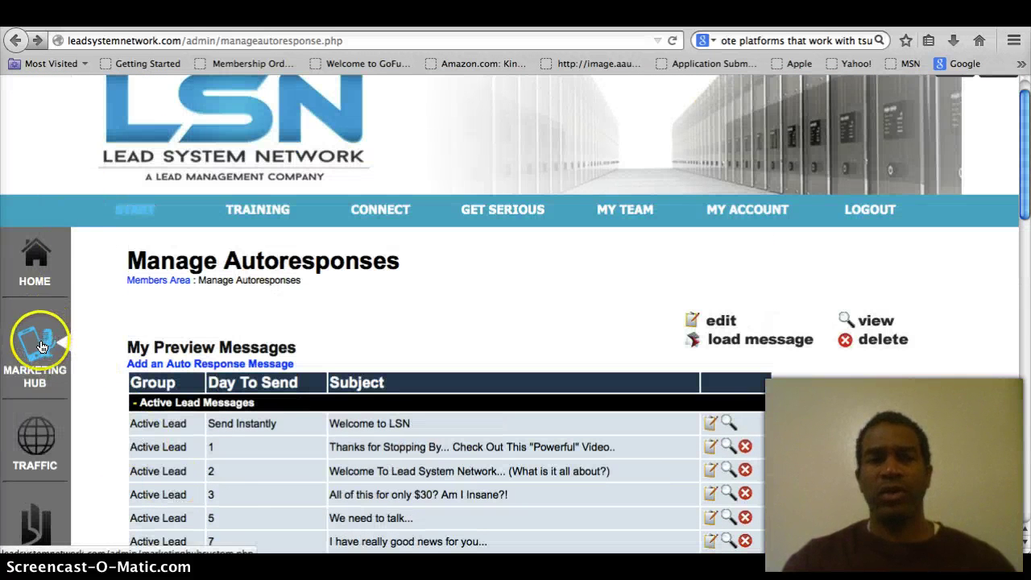
pyautogui.scroll(-3, 230, 276)
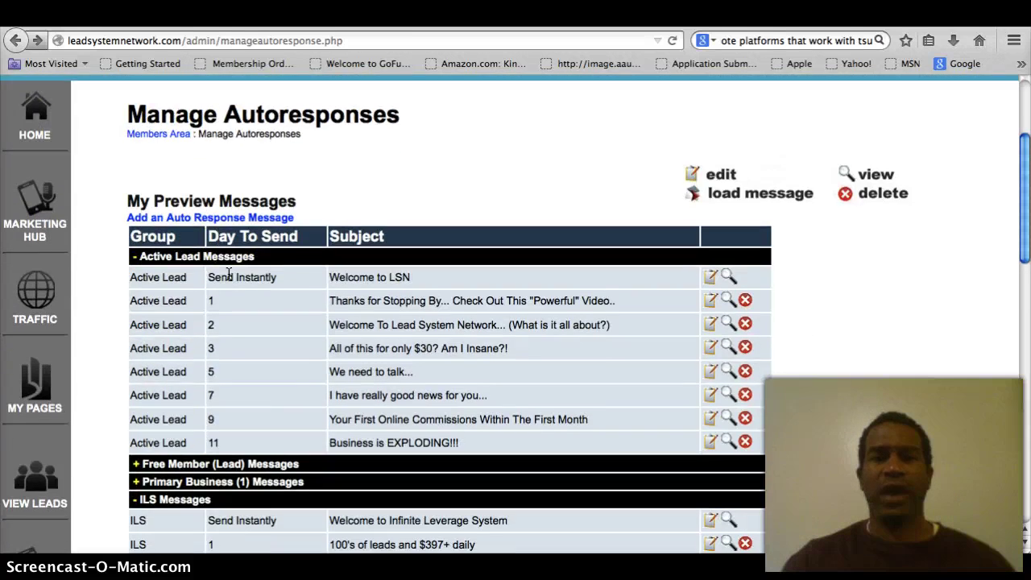
pyautogui.scroll(-5, 230, 274)
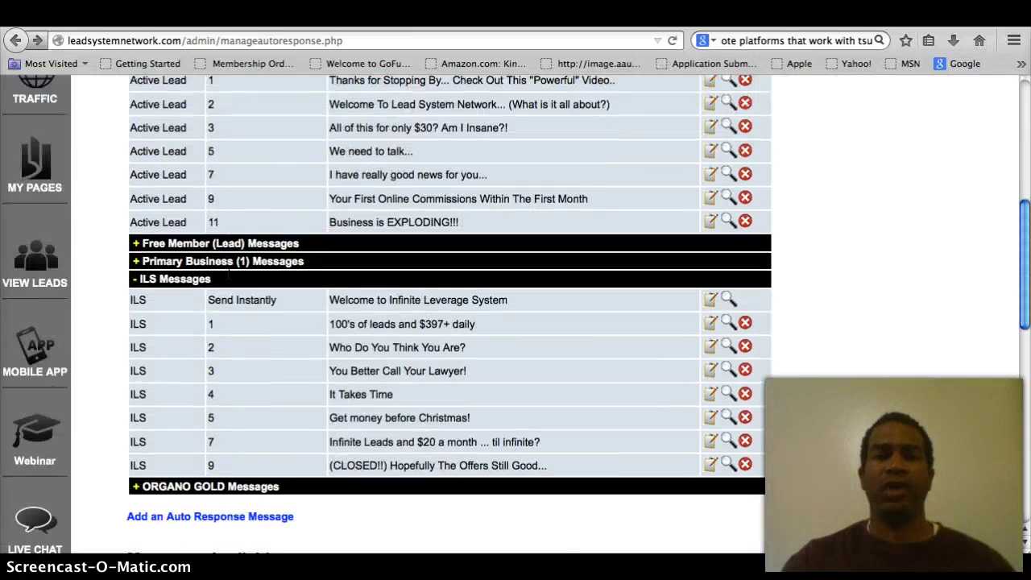
pyautogui.scroll(-5, 230, 275)
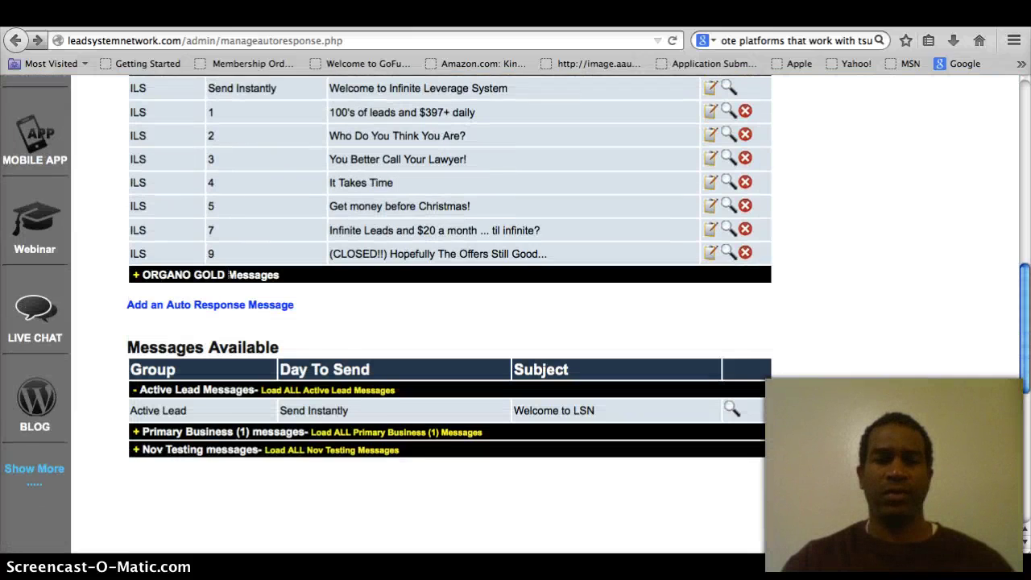
pyautogui.scroll(-1, 230, 275)
pyautogui.hotkey('ctrl', 'Down')
pyautogui.click(157, 486)
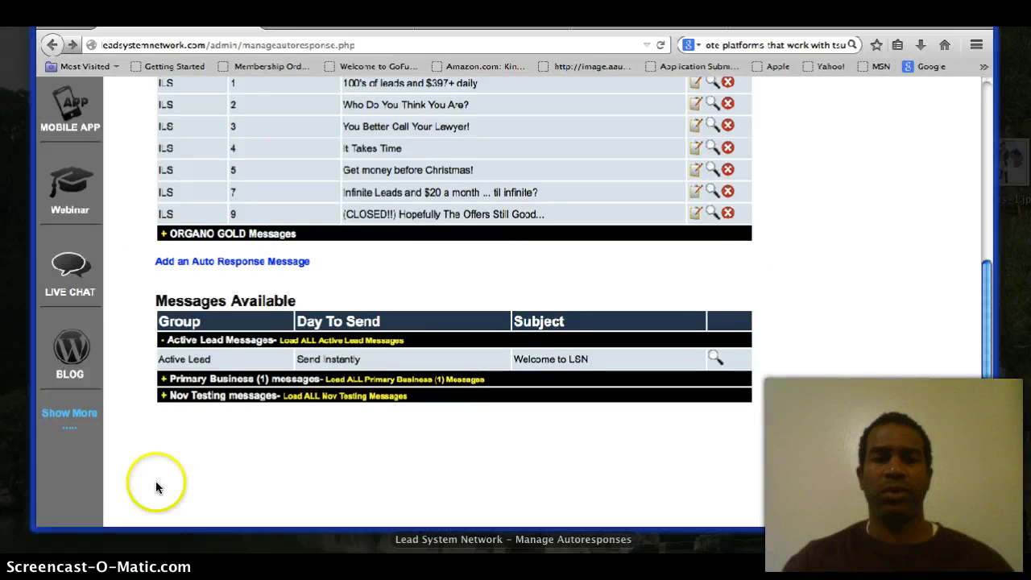